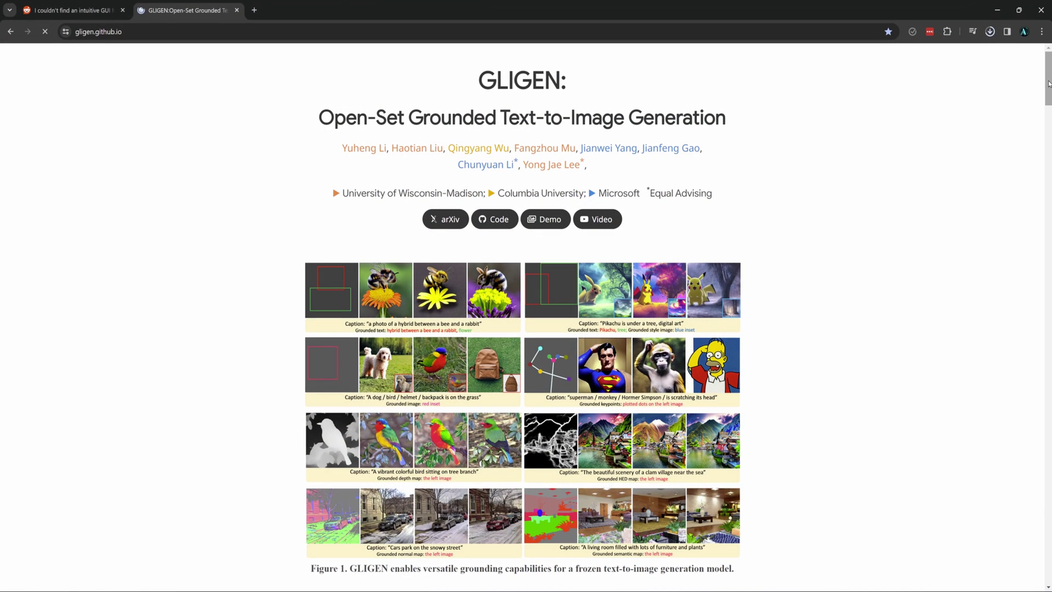
# - Scroll down the GLIGEN project page to view its content
pyautogui.scroll(-2, 996, 189)
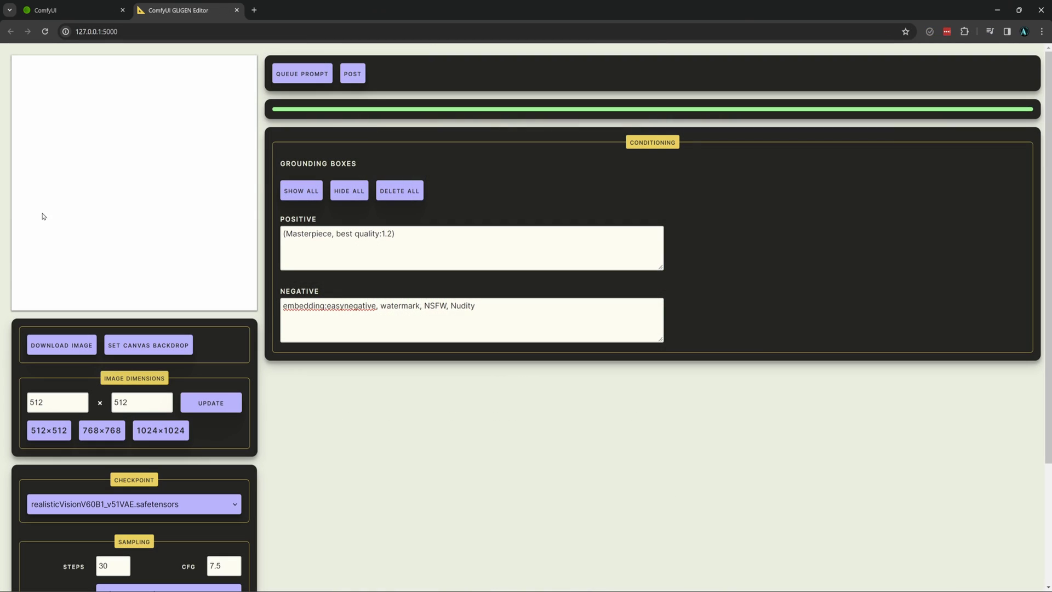
# - Draw three grounding boxes labelled Cat, dog and birds, generating an image after each
pyautogui.moveTo(16, 228); pyautogui.dragTo(66, 310)
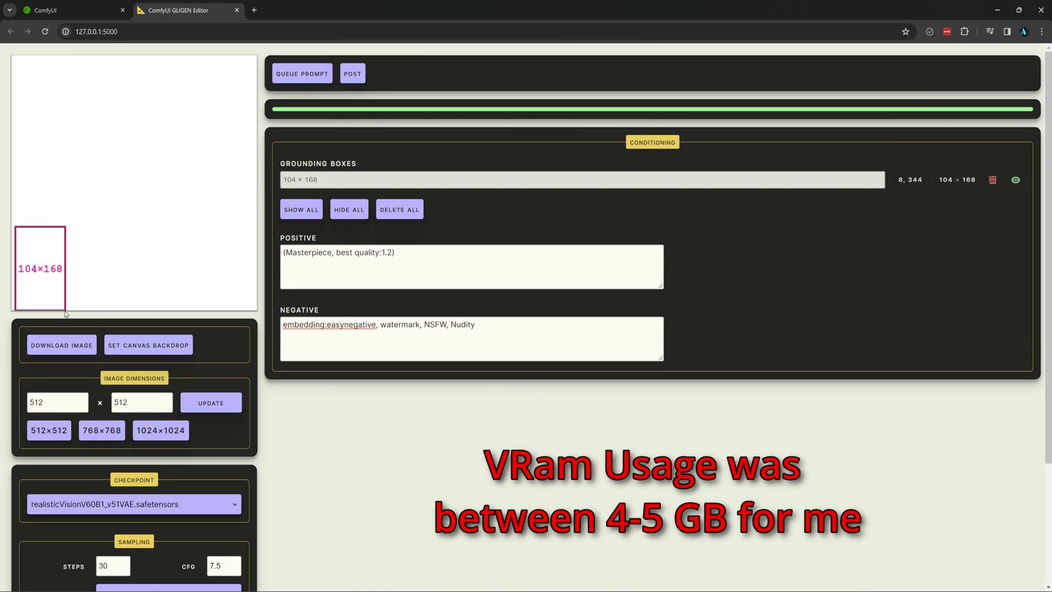
pyautogui.click(339, 182)
pyautogui.write('Cat')
pyautogui.click(302, 73)
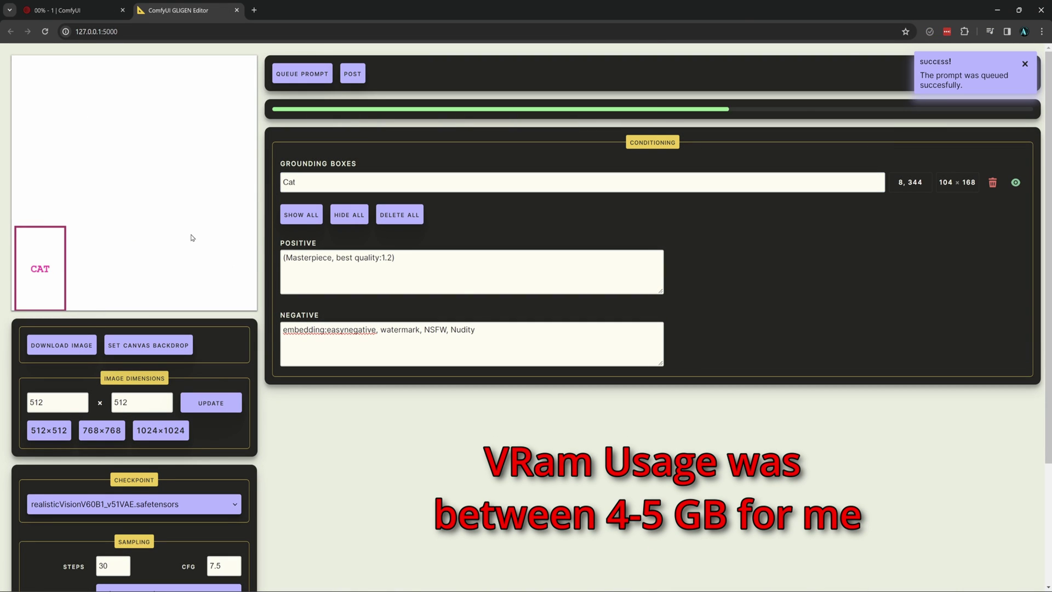
pyautogui.moveTo(180, 223); pyautogui.dragTo(245, 307)
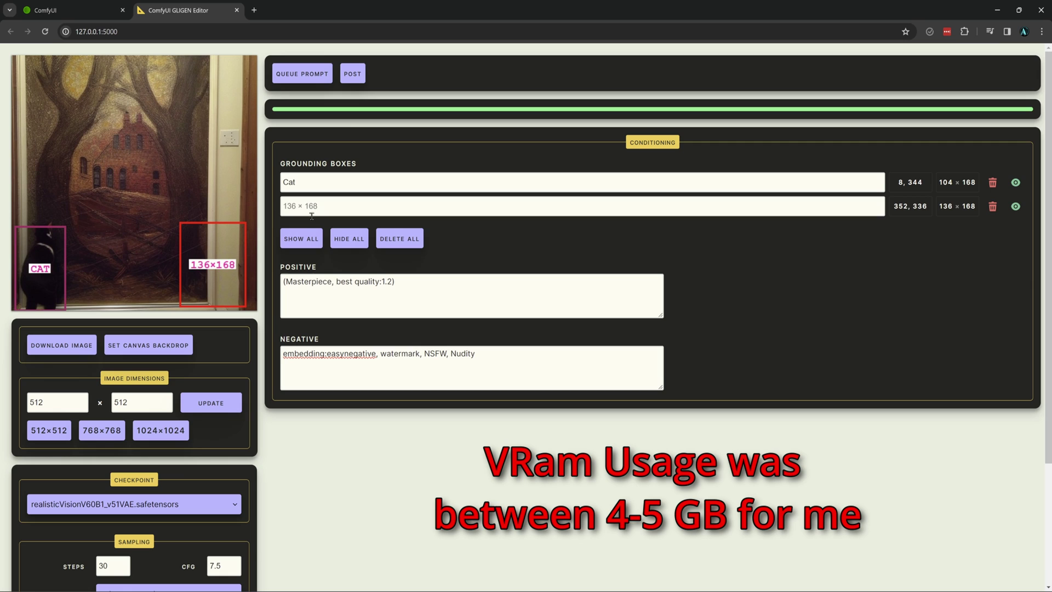
pyautogui.click(317, 206)
pyautogui.write('dog')
pyautogui.click(302, 74)
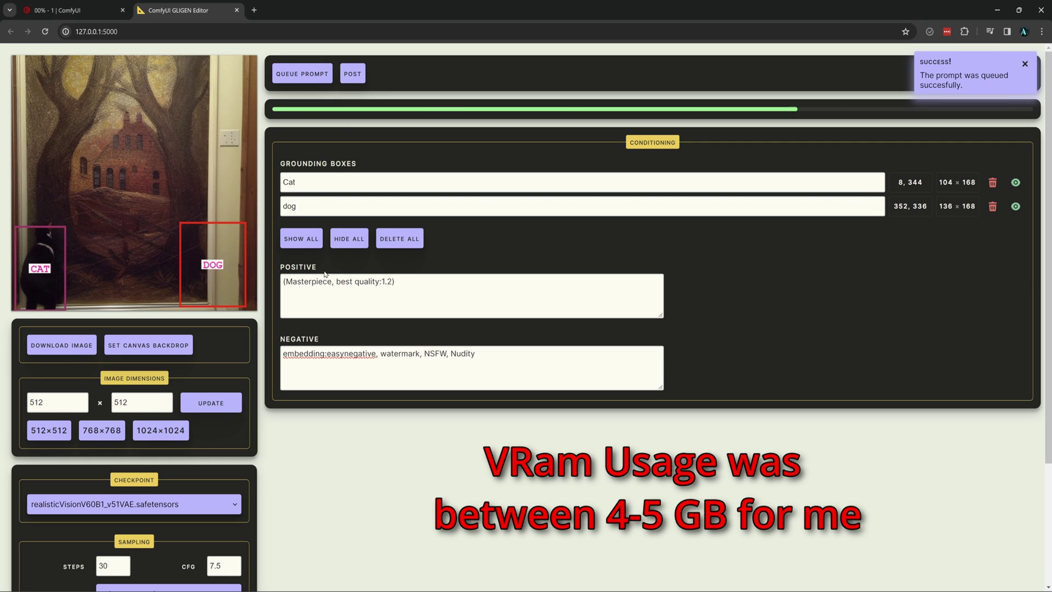
pyautogui.moveTo(140, 76); pyautogui.dragTo(242, 144)
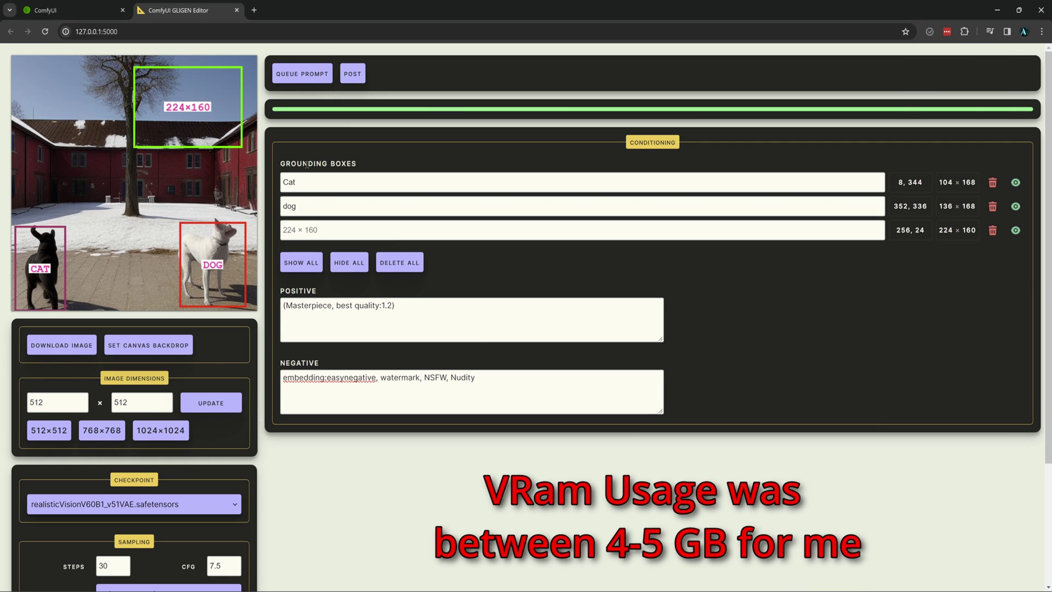
pyautogui.click(310, 230)
pyautogui.write('birds')
pyautogui.click(305, 74)
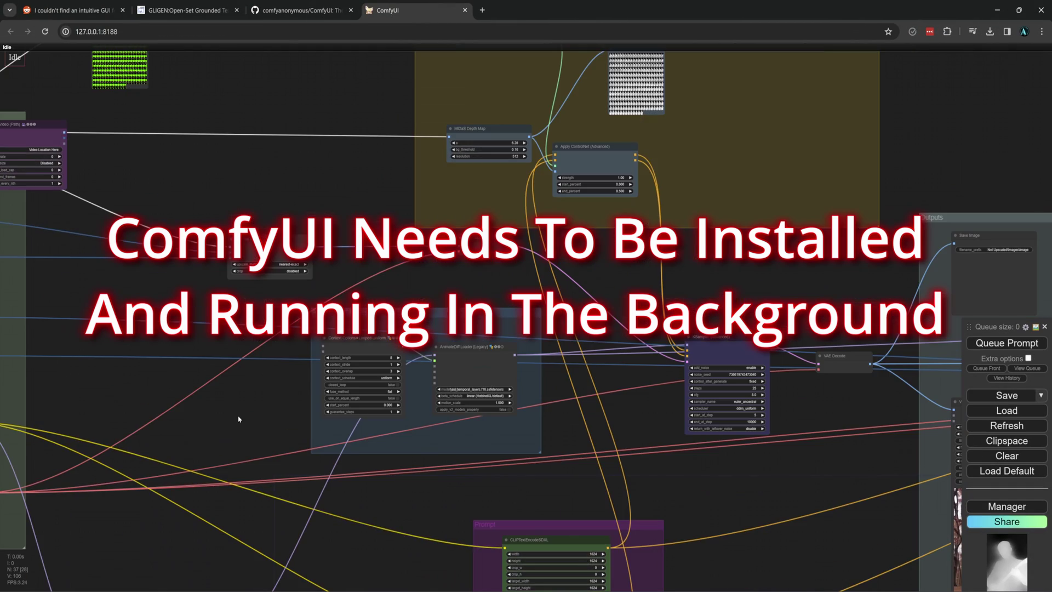
# - Pan around the ComfyUI node graph and scroll through the repository README
pyautogui.moveTo(238, 419); pyautogui.dragTo(349, 205)
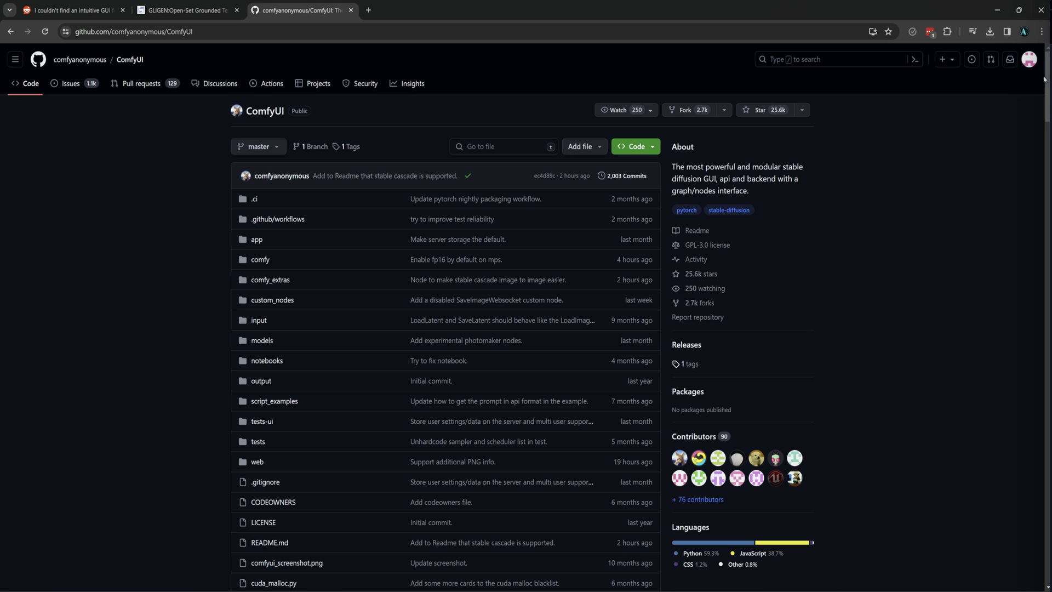
pyautogui.scroll(-6, 982, 201)
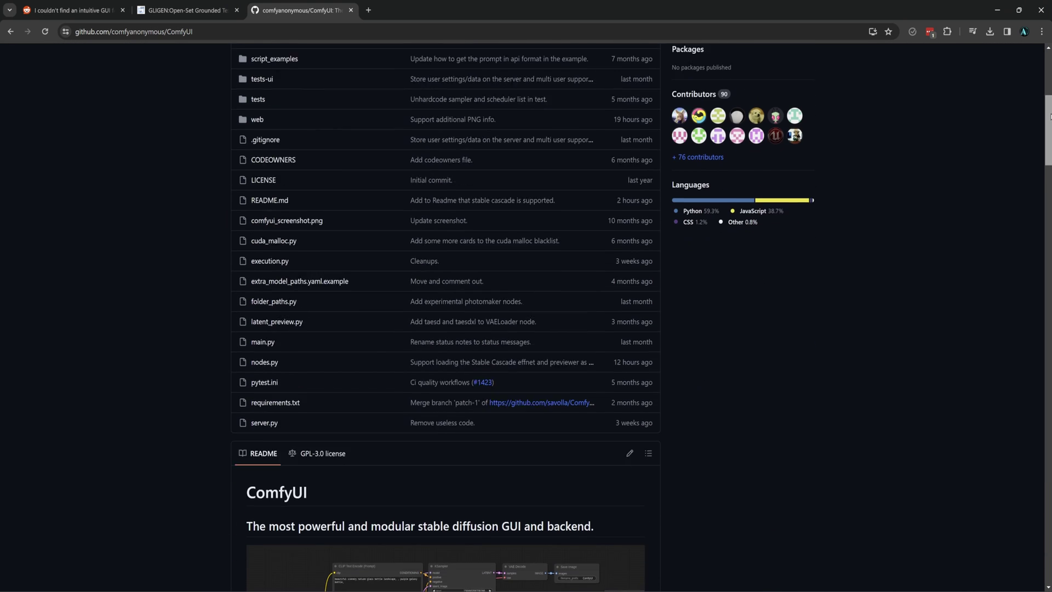
pyautogui.scroll(-7, 982, 201)
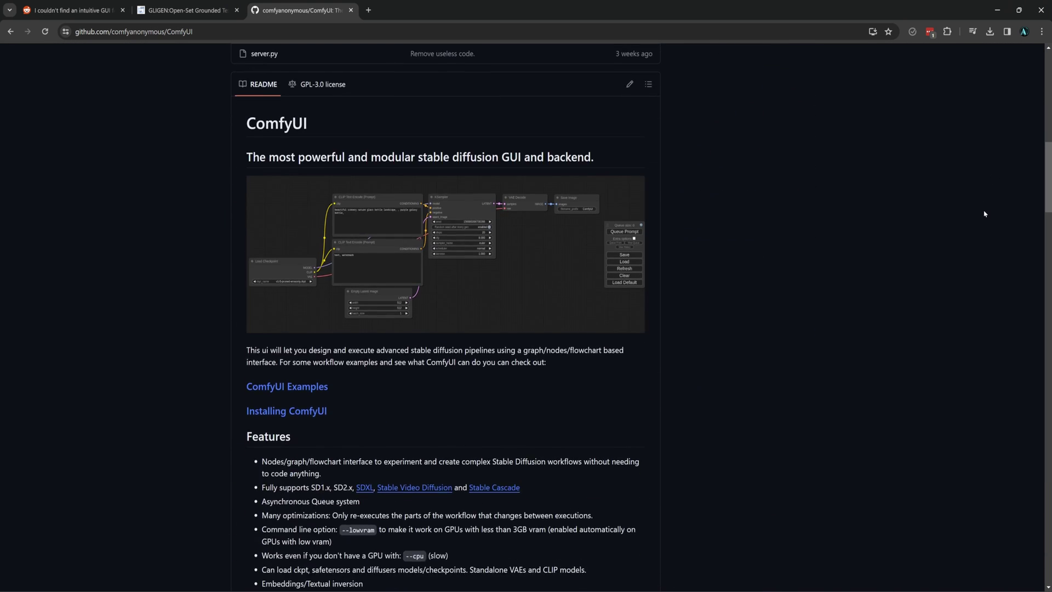
pyautogui.scroll(1, 1022, 219)
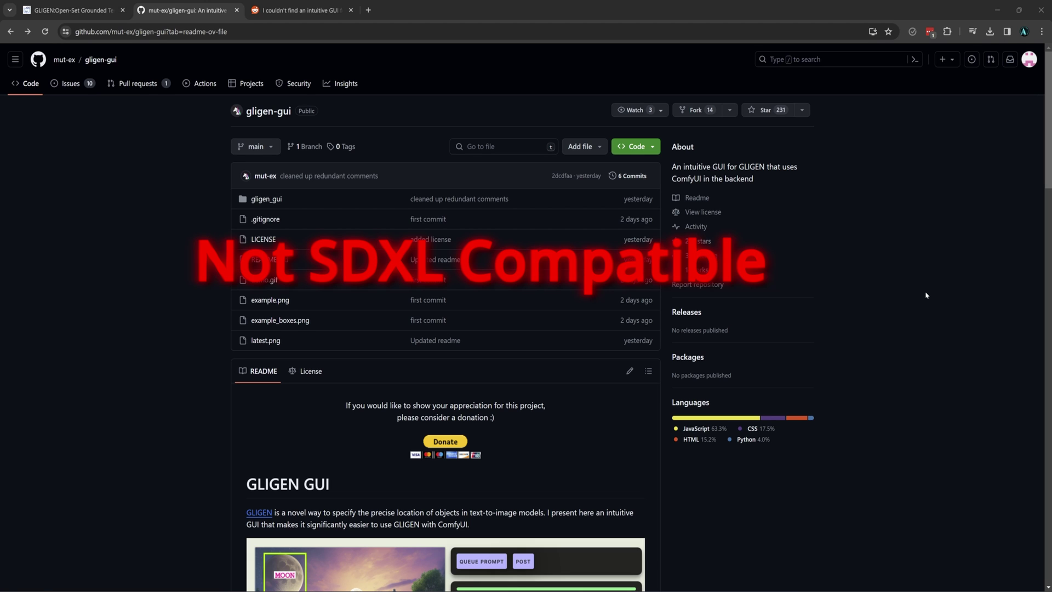
# - Open the gligen_sd14_textbox_pruned.safetensors model link from the README in a new tab
pyautogui.scroll(-15, 926, 300)
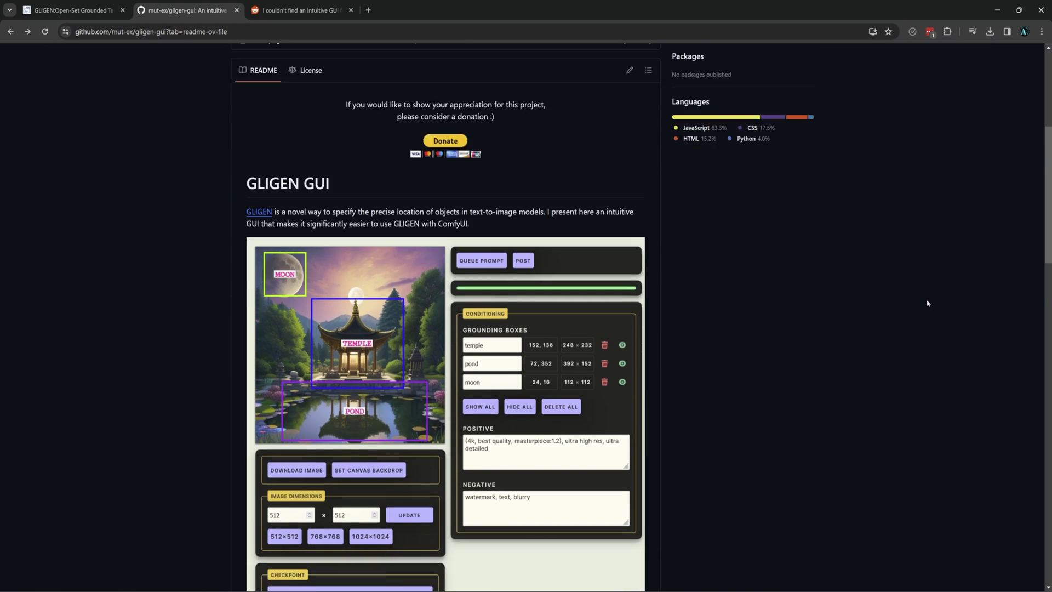
pyautogui.scroll(-14, 927, 303)
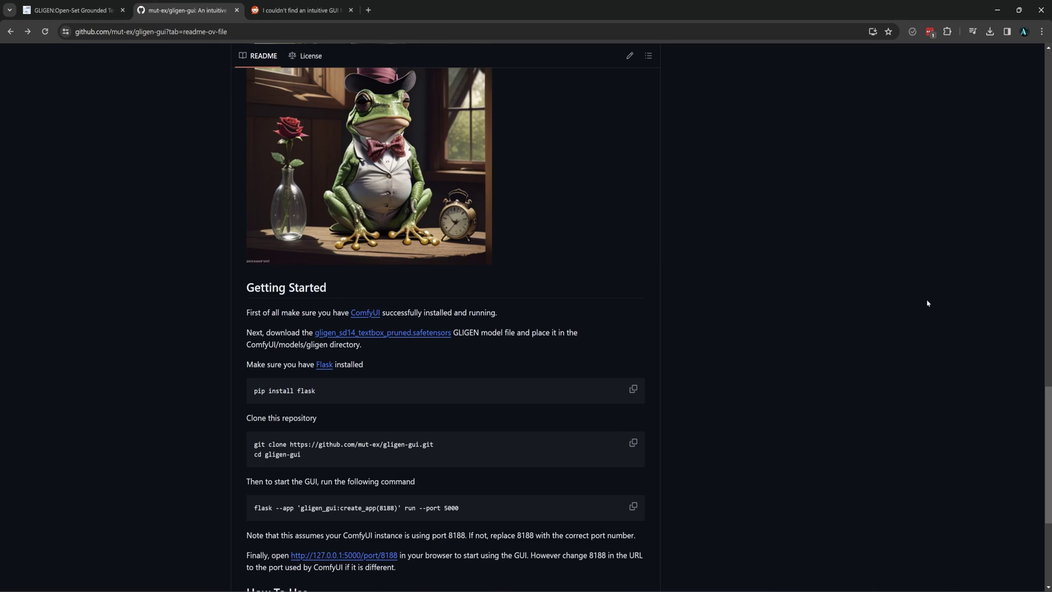
pyautogui.scroll(-1, 928, 303)
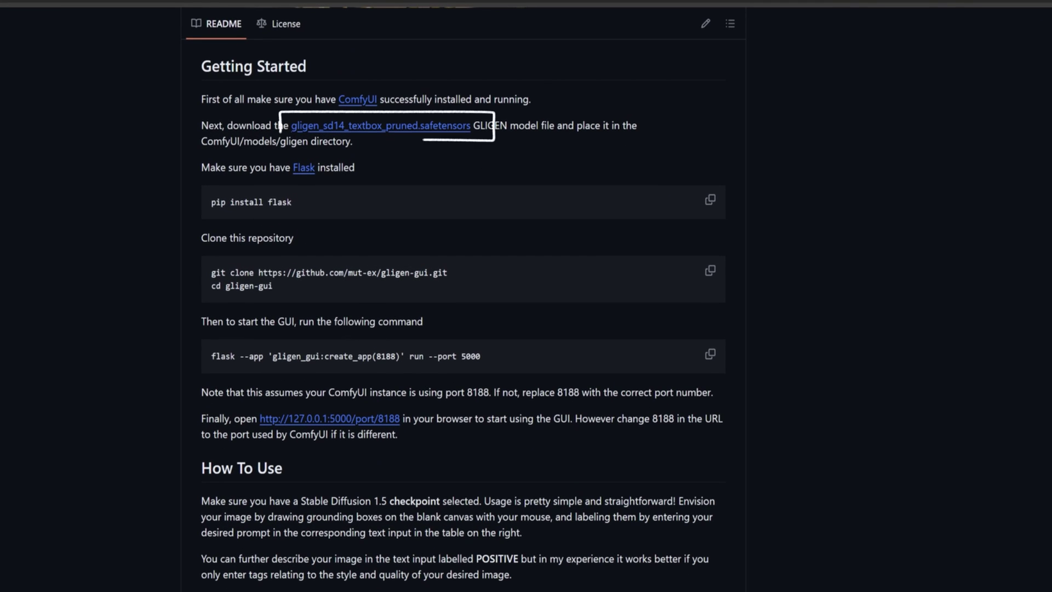
pyautogui.rightClick(442, 126)
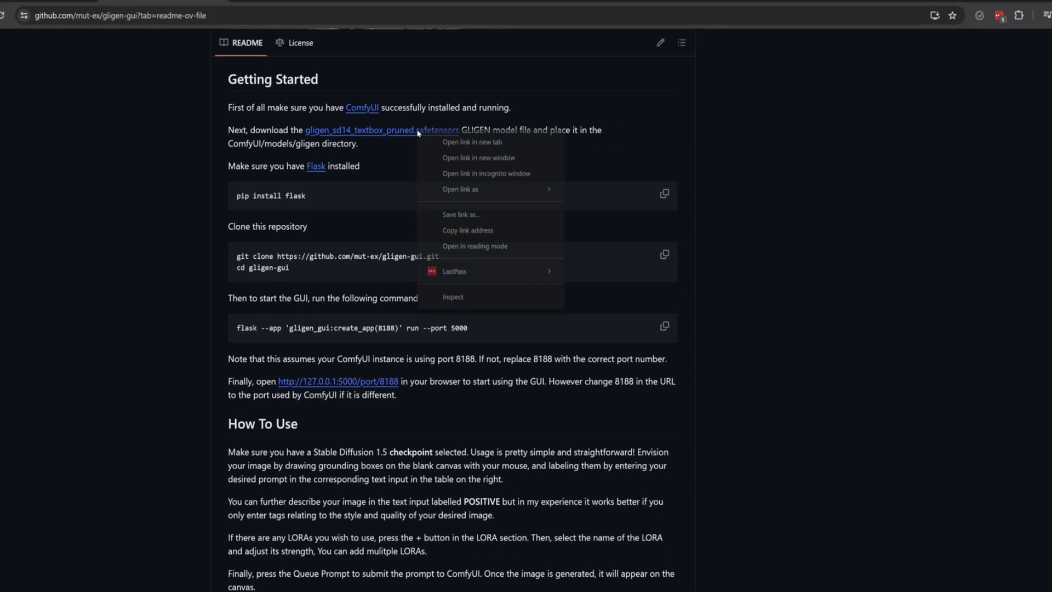
pyautogui.click(483, 138)
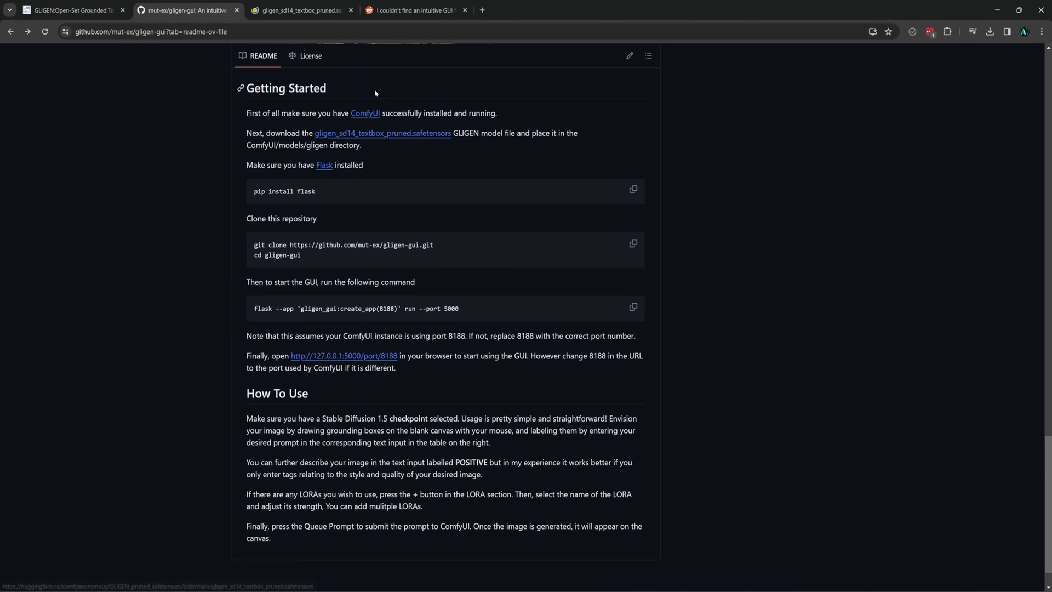
pyautogui.click(317, 12)
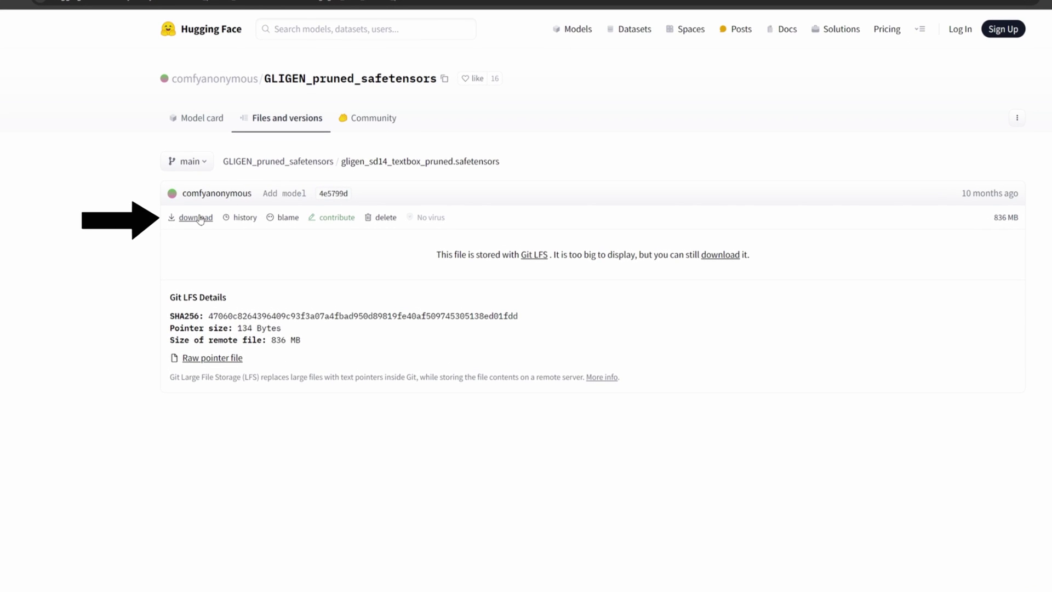
# - Download the model into ComfyUI's models\gligen folder and return to the README
pyautogui.click(199, 217)
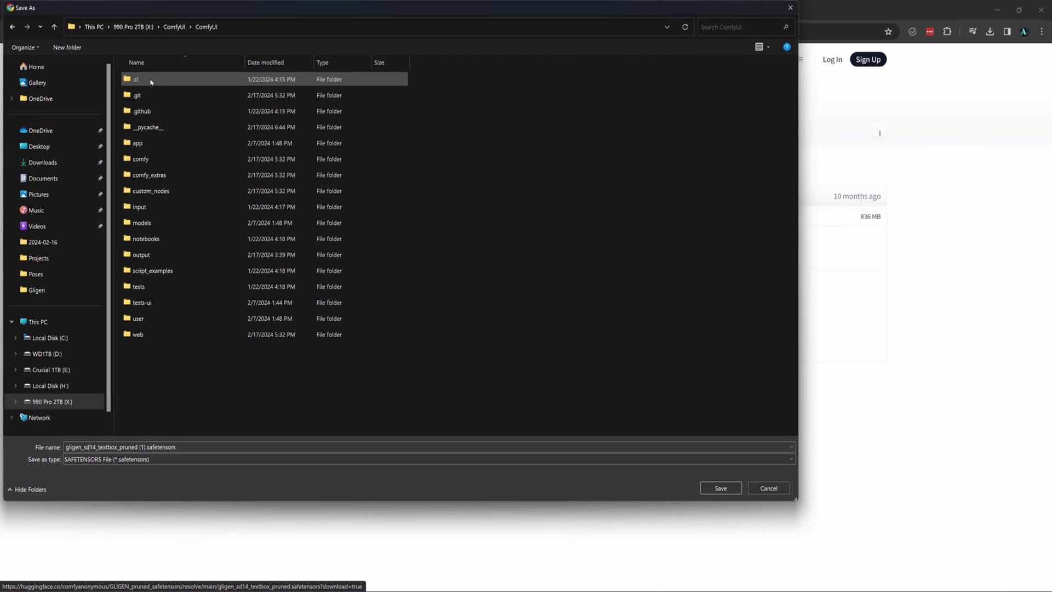
pyautogui.doubleClick(159, 222)
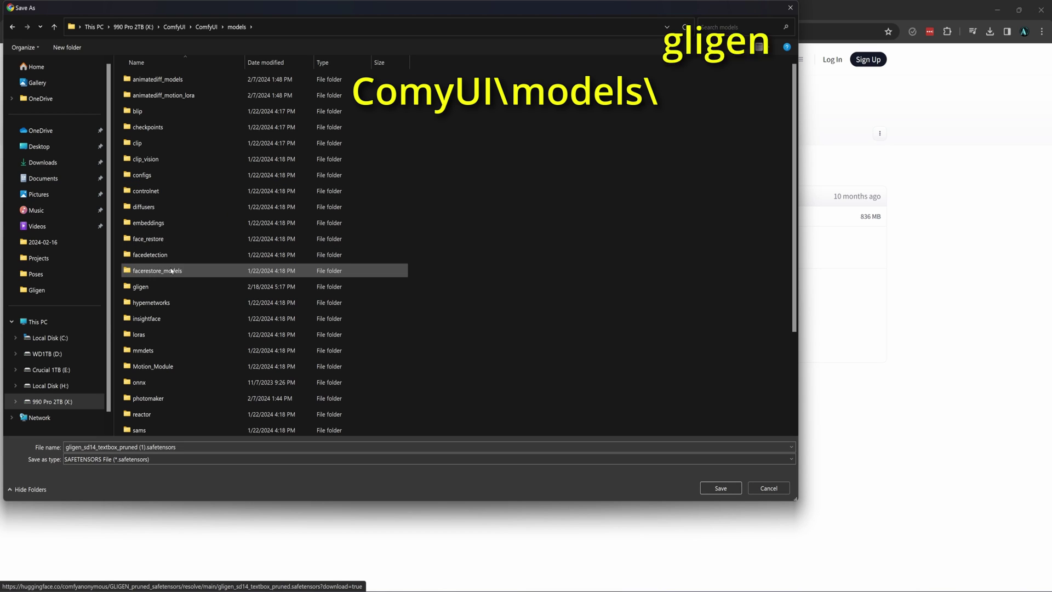
pyautogui.doubleClick(168, 289)
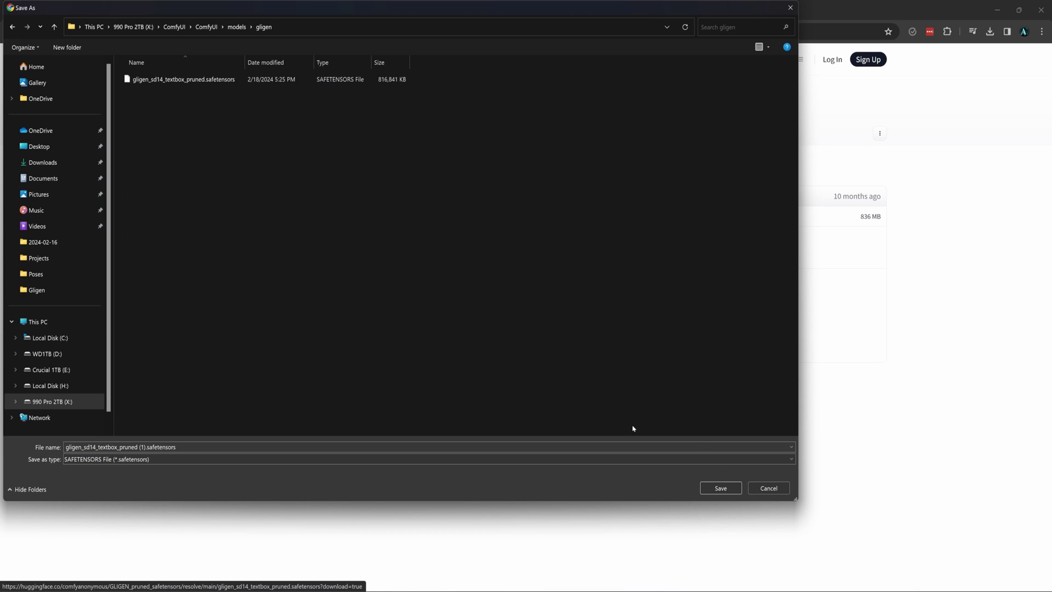
pyautogui.click(722, 485)
pyautogui.click(165, 9)
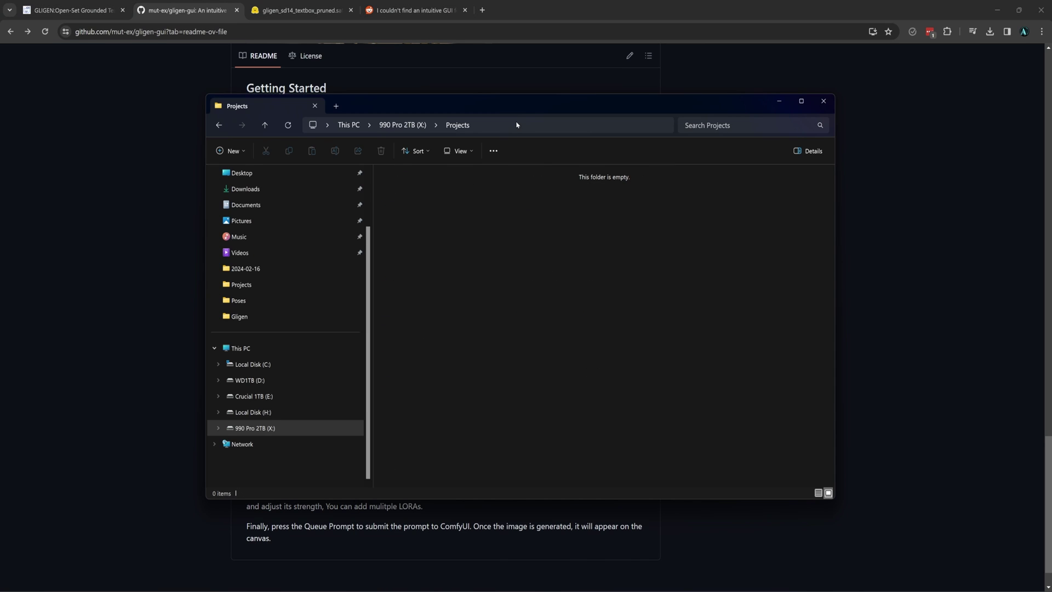
# - Open a Command Prompt in the X:\Projects folder via cmd
pyautogui.click(516, 125)
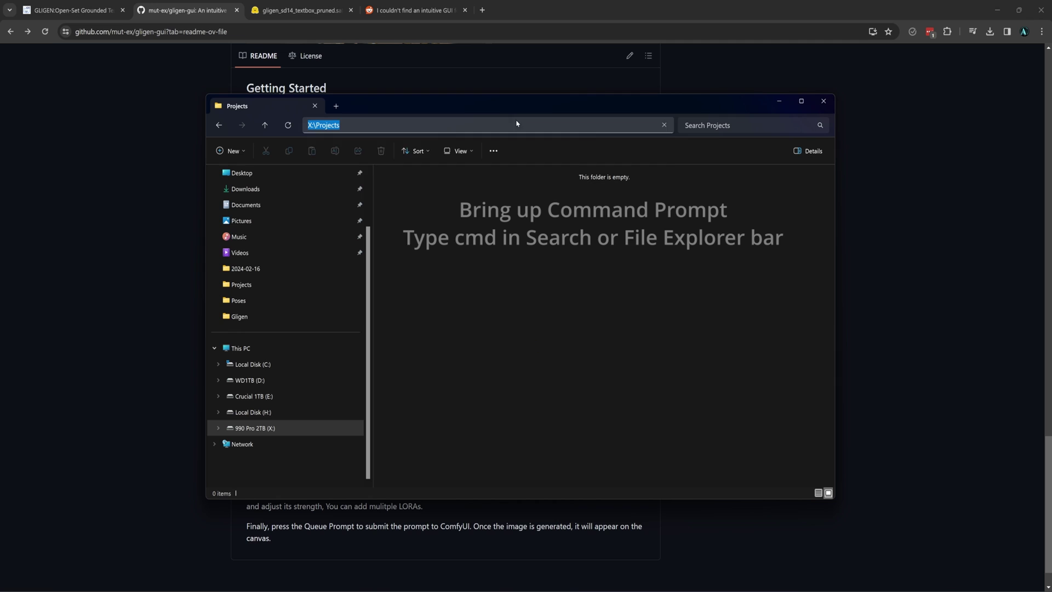
pyautogui.write('cmd')
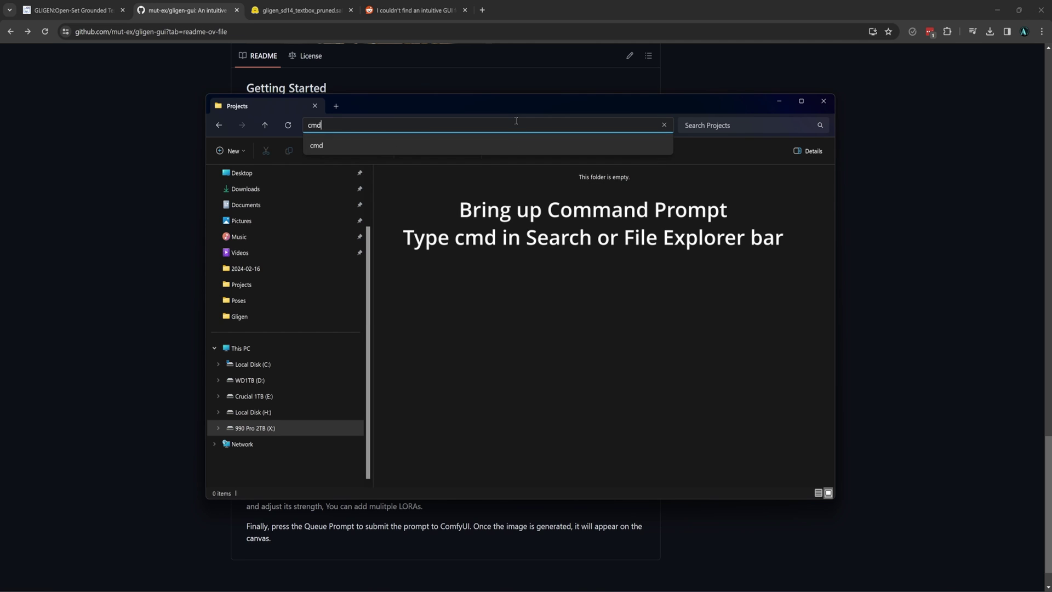
pyautogui.press('Return')
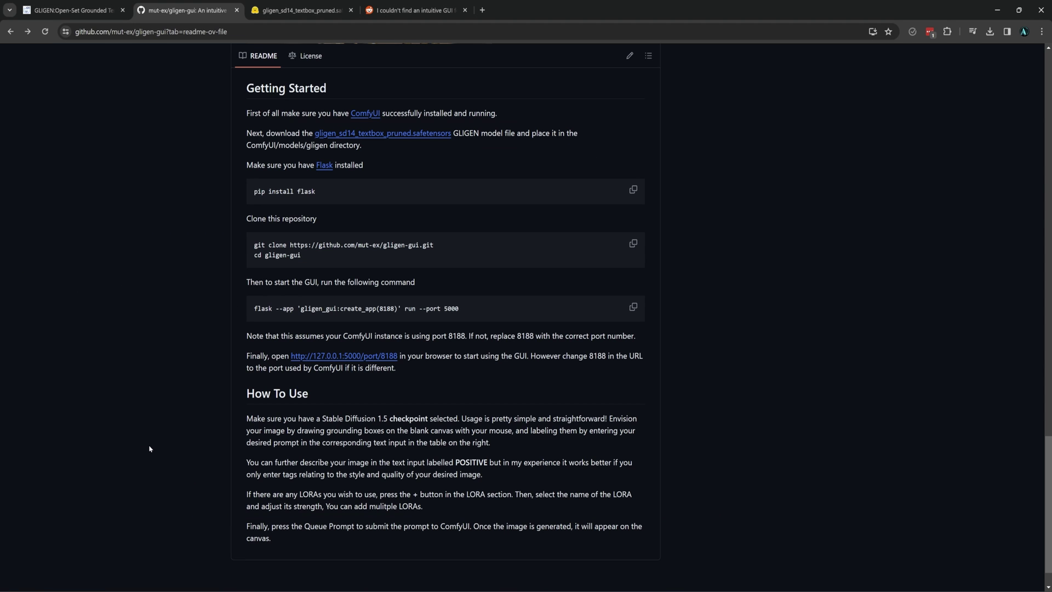
# - Copy the gligen-gui git clone command from the README and run it in the prompt
pyautogui.moveTo(254, 245); pyautogui.dragTo(448, 252)
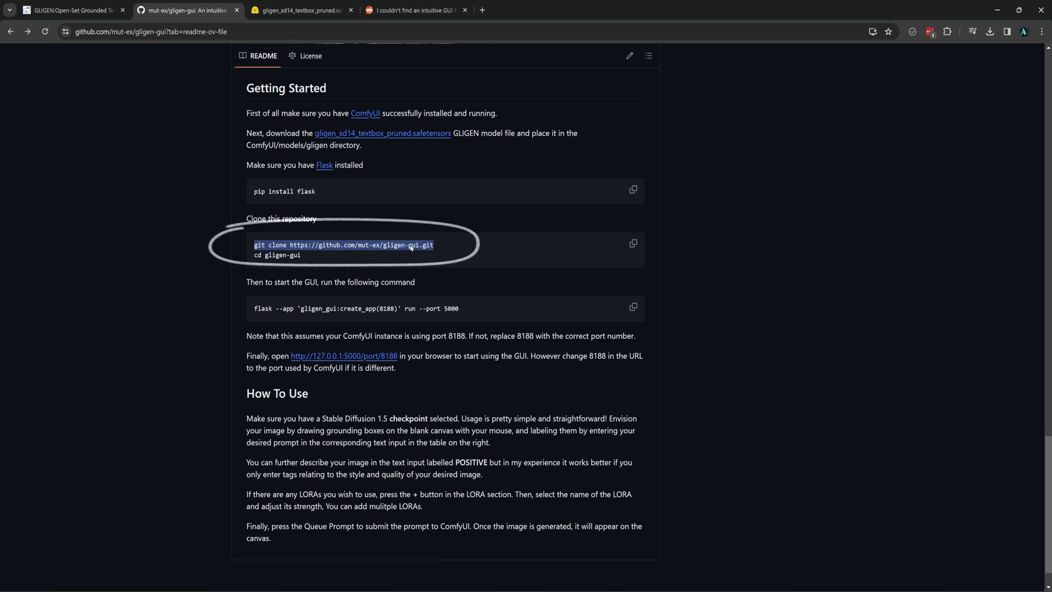
pyautogui.rightClick(412, 249)
pyautogui.click(440, 256)
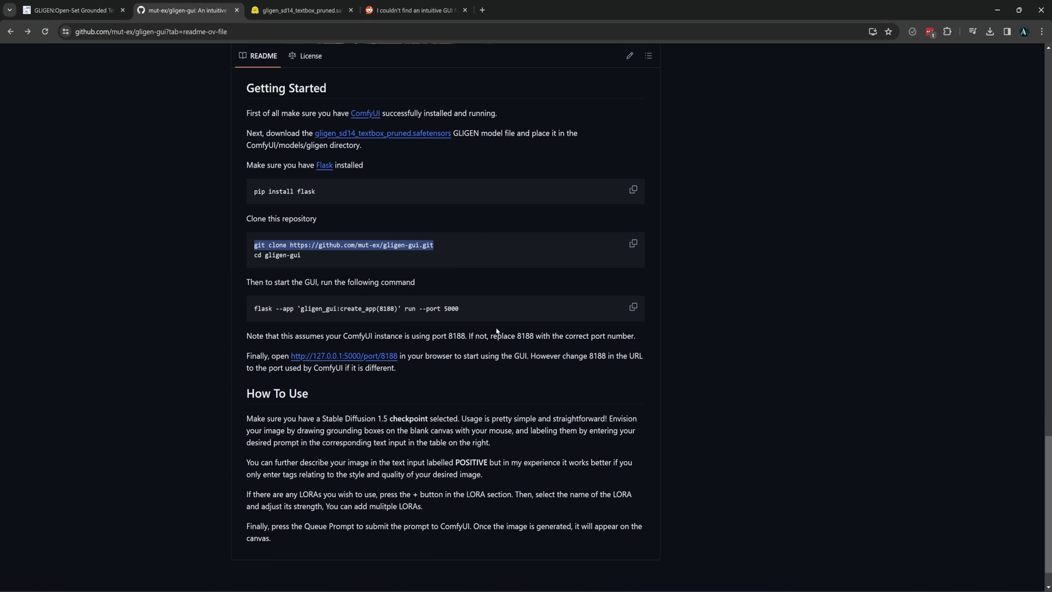
pyautogui.click(510, 548)
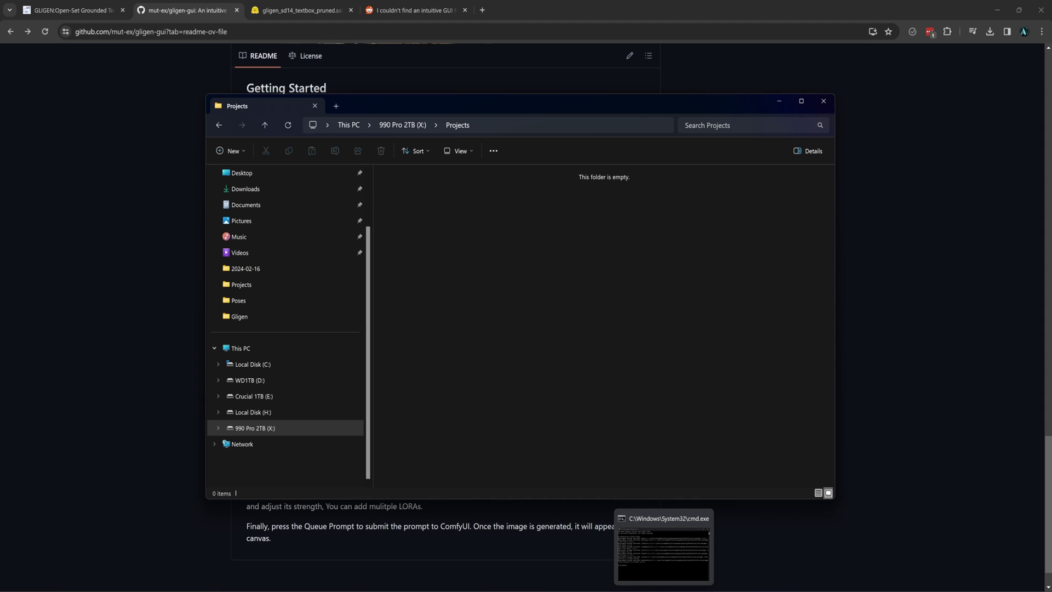
pyautogui.click(664, 591)
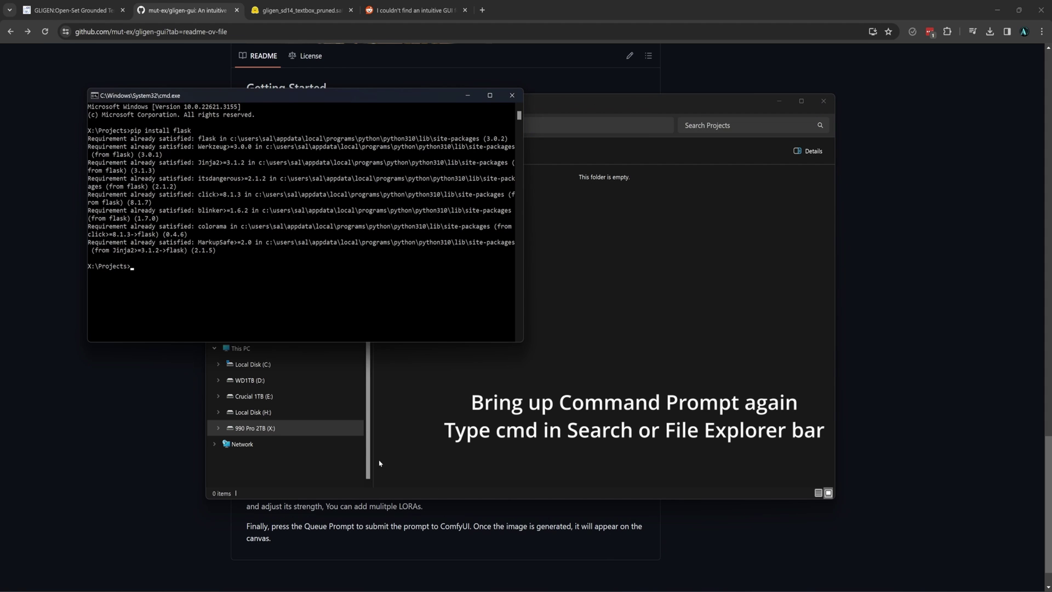
pyautogui.click(283, 306)
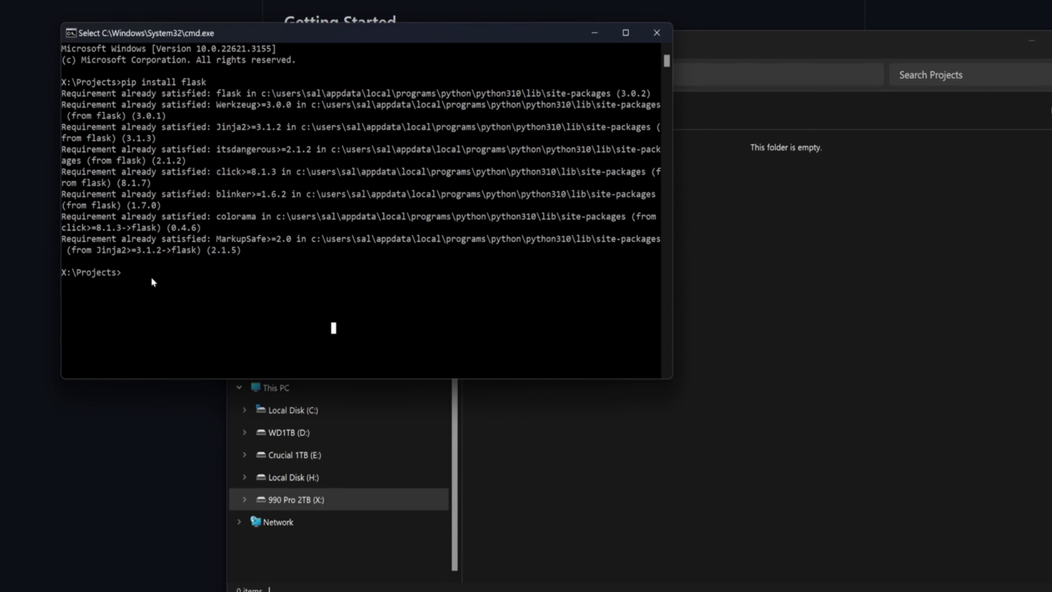
pyautogui.hotkey('ctrl', 'v')
pyautogui.press('Return')
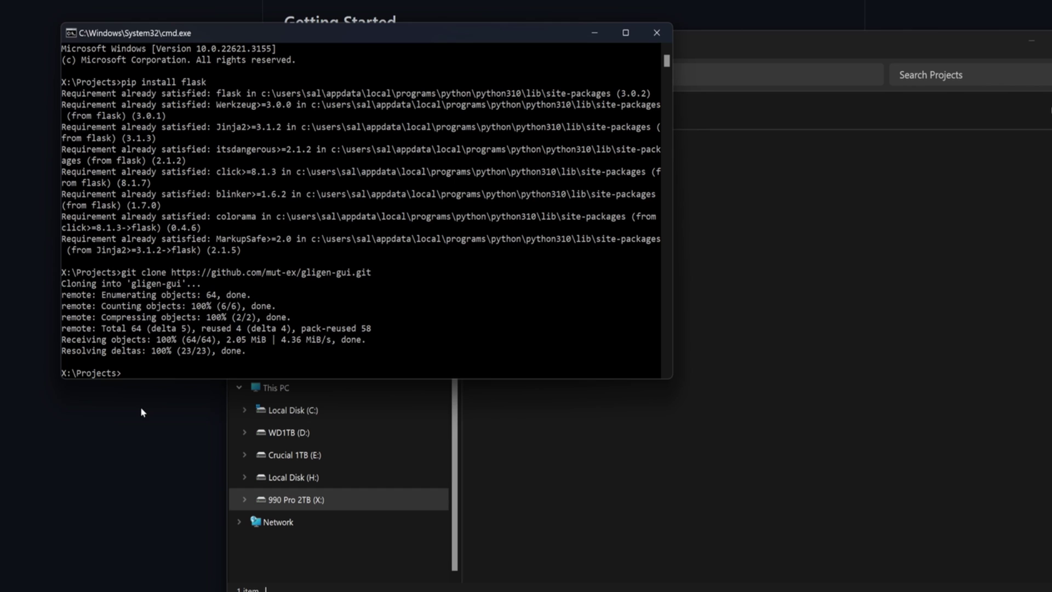
# - Create New Text Document.txt in the gligen-gui folder and open it in Notepad
pyautogui.click(777, 251)
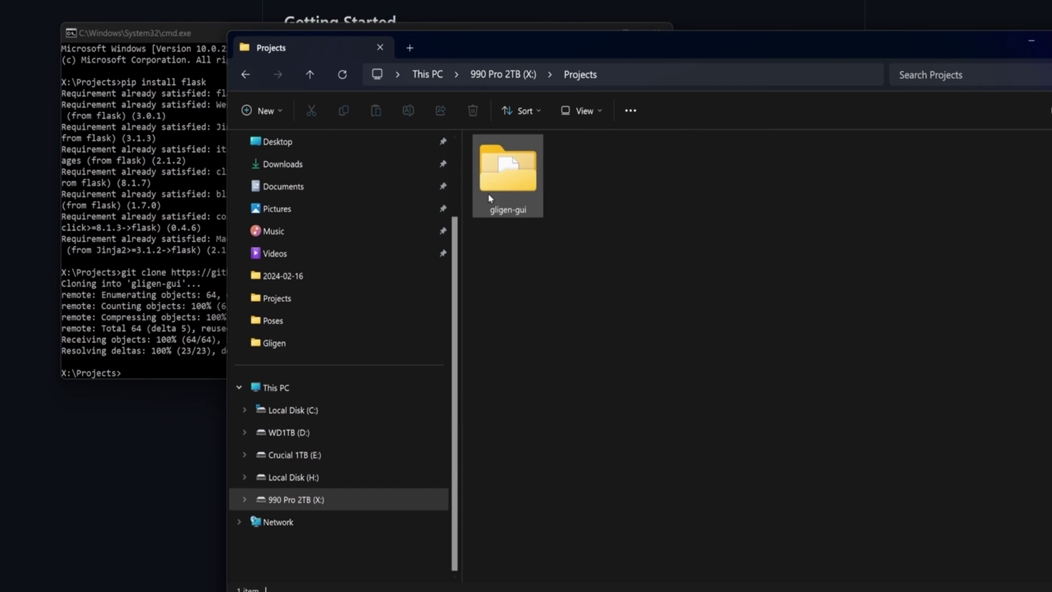
pyautogui.doubleClick(488, 194)
pyautogui.rightClick(641, 416)
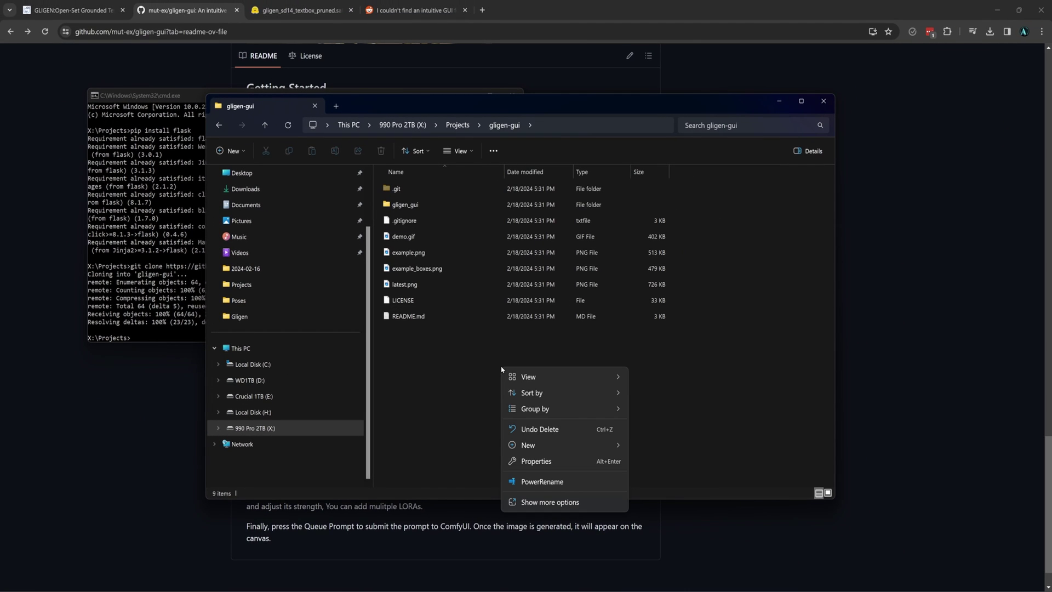
pyautogui.moveTo(528, 445)
pyautogui.click(657, 397)
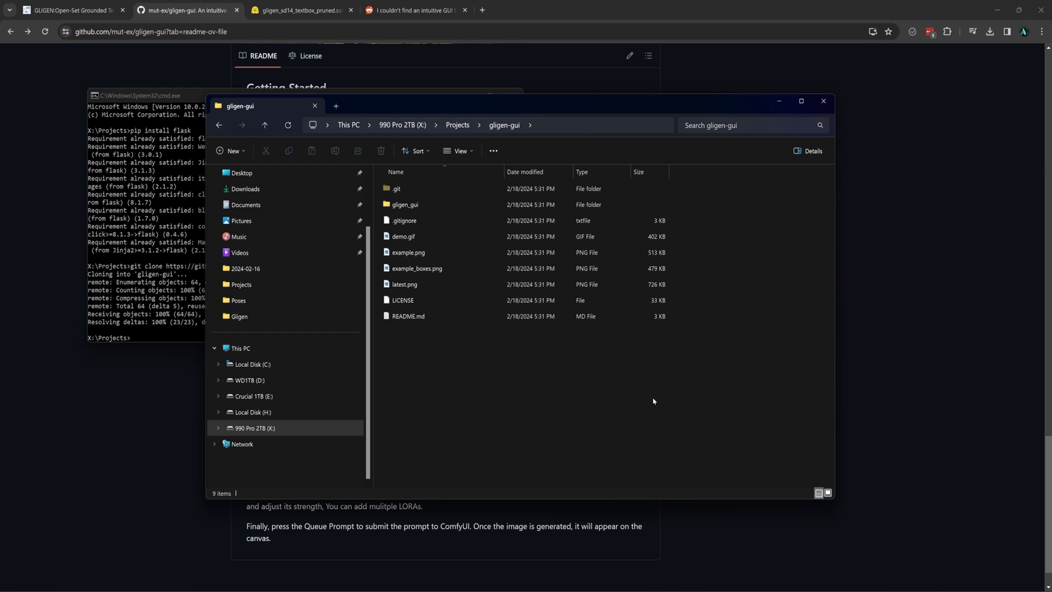
pyautogui.click(516, 426)
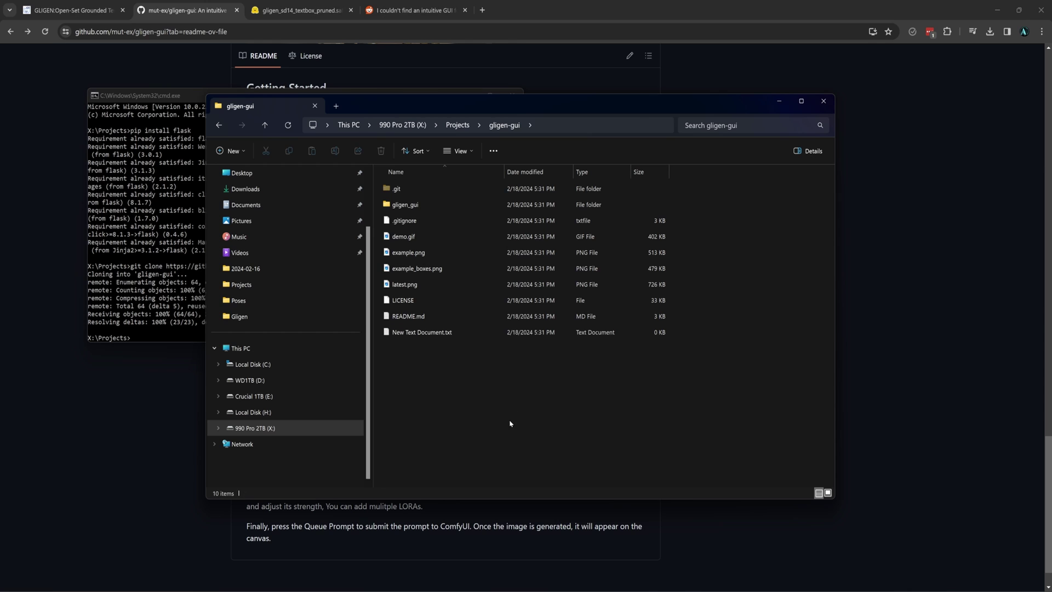
pyautogui.doubleClick(432, 332)
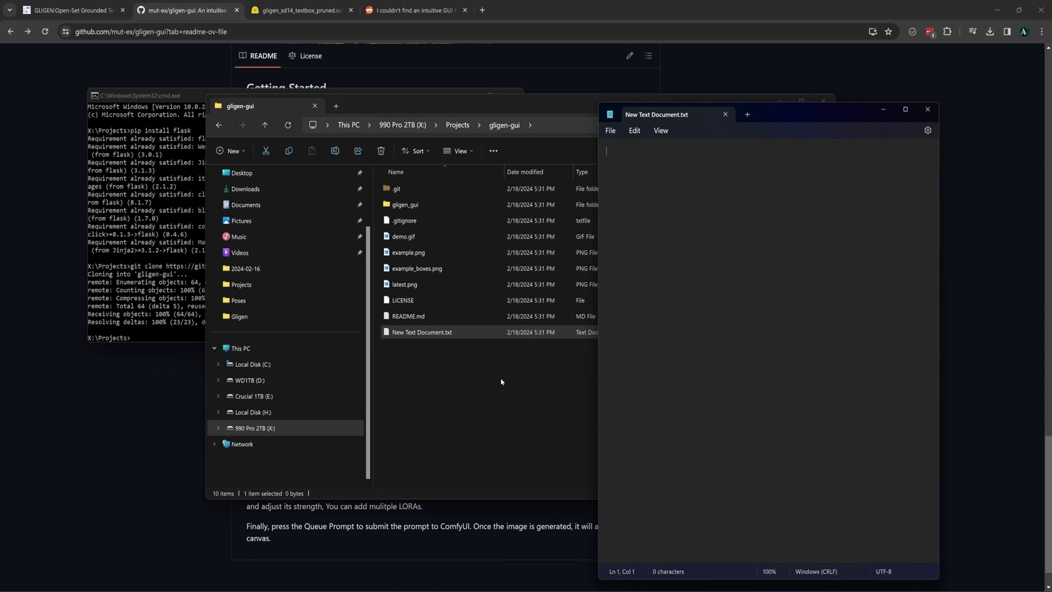
# - Paste the flask run command and the local GUI start address from the README into the file
pyautogui.hotkey('alt', 'Tab')
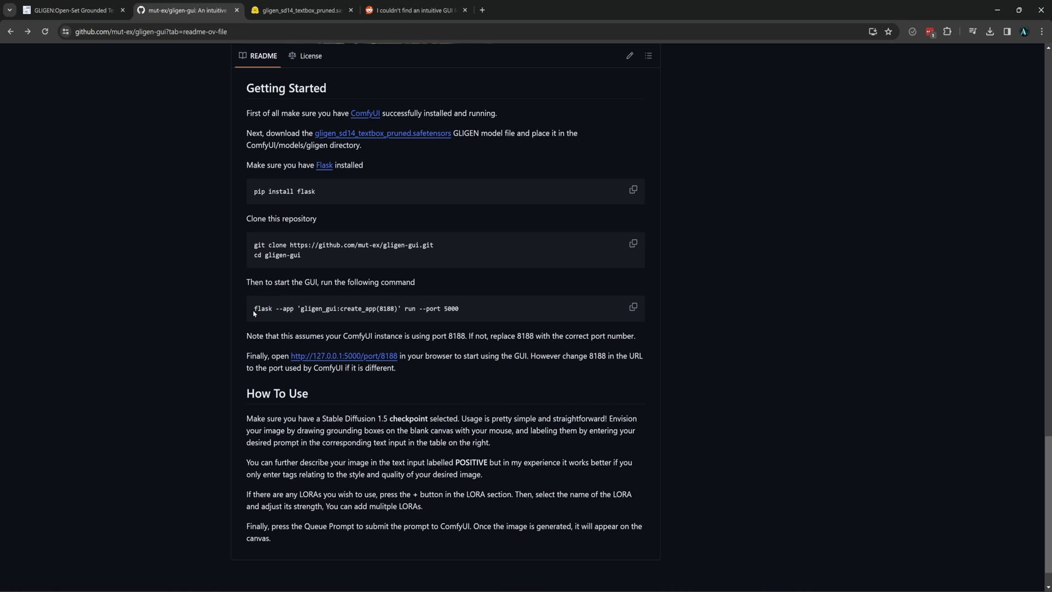
pyautogui.moveTo(262, 310); pyautogui.dragTo(462, 317)
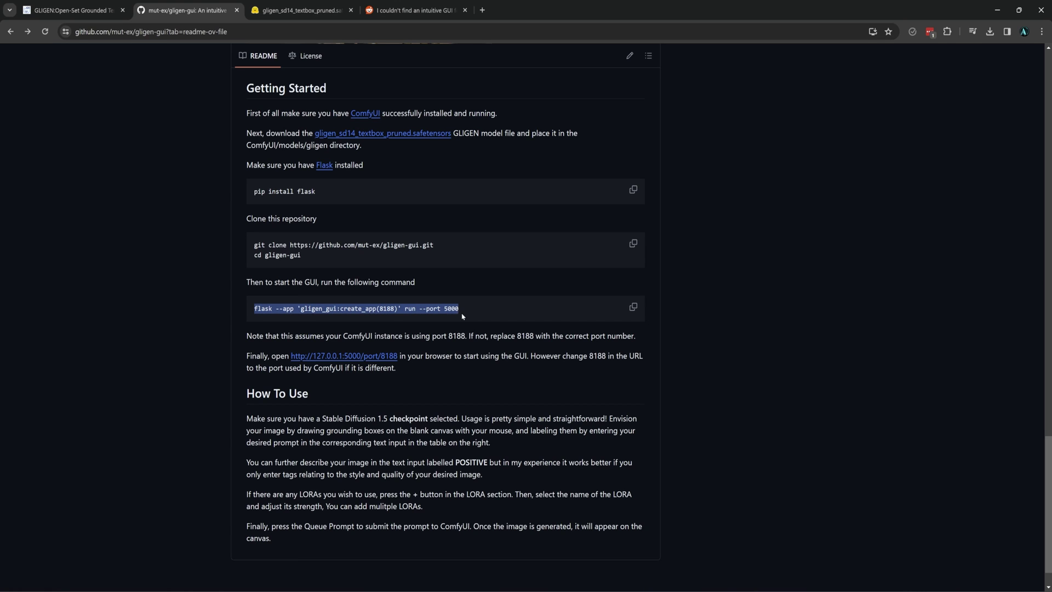
pyautogui.hotkey('alt', 'Tab')
pyautogui.hotkey('ctrl', 'v')
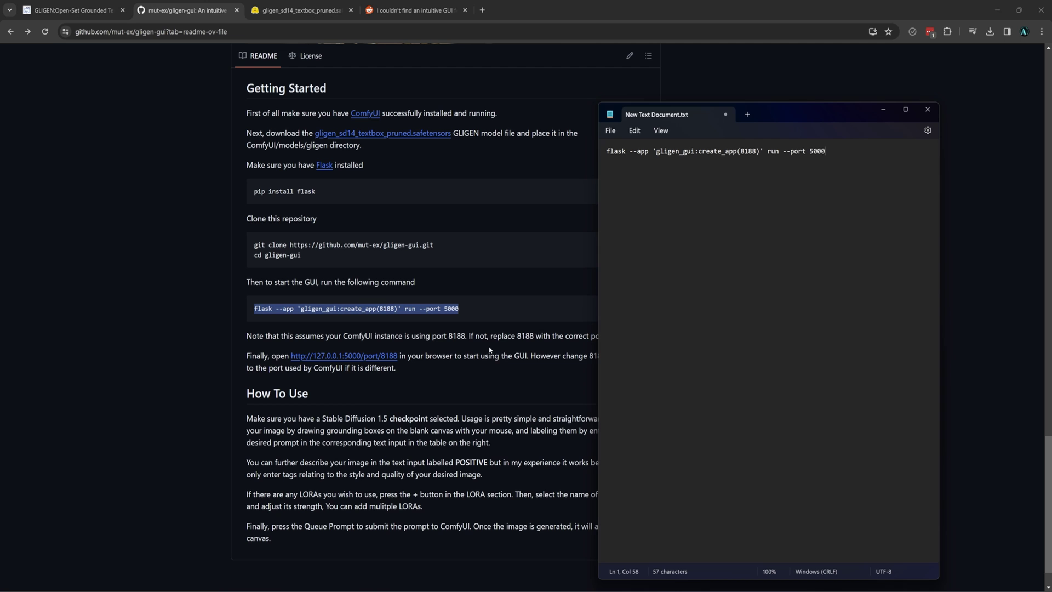
pyautogui.click(436, 359)
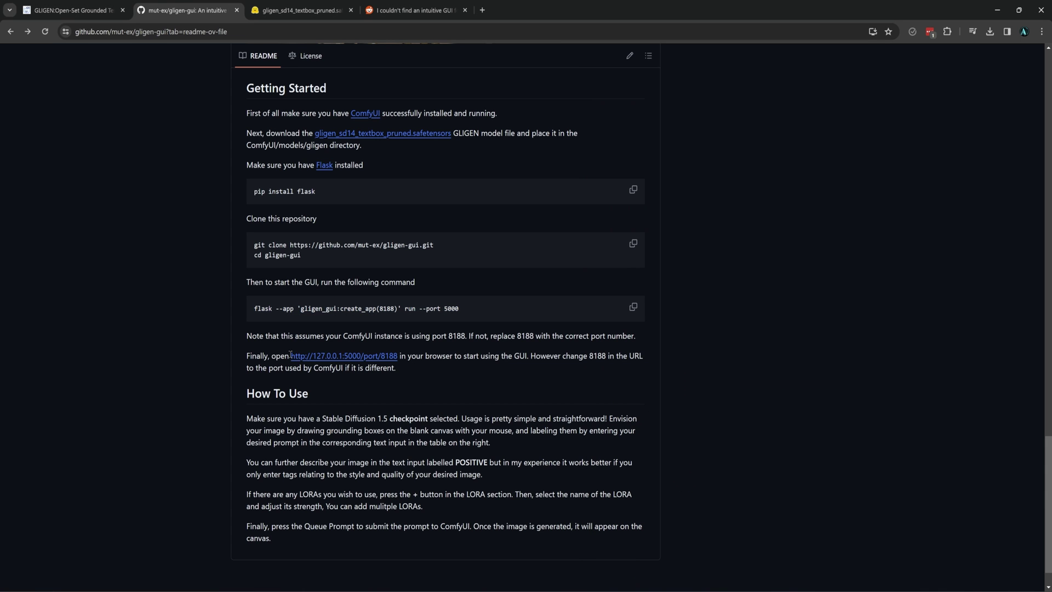
pyautogui.moveTo(290, 355); pyautogui.dragTo(380, 355)
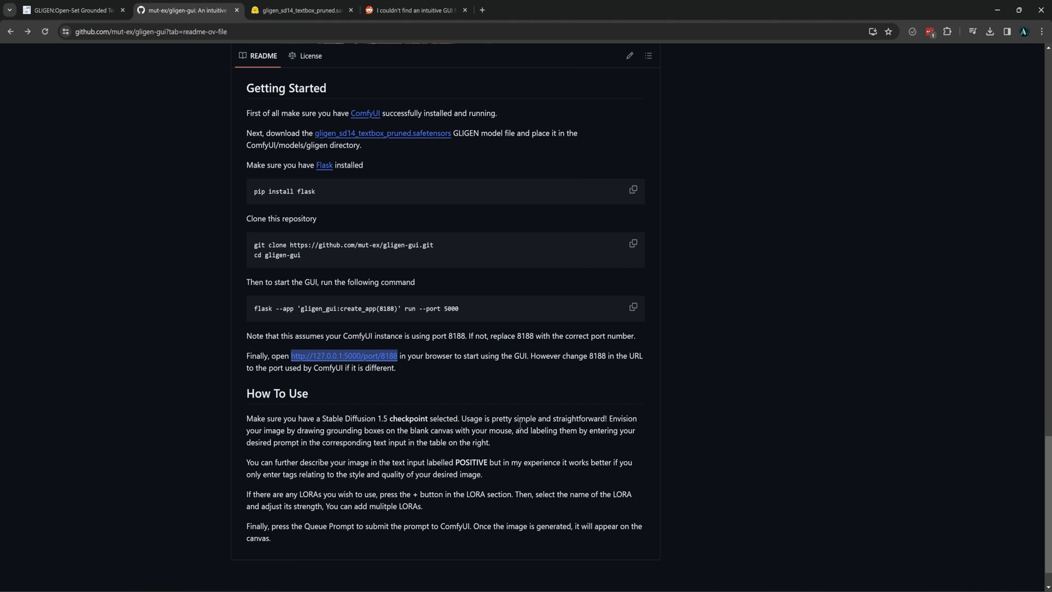
pyautogui.hotkey('alt', 'Tab')
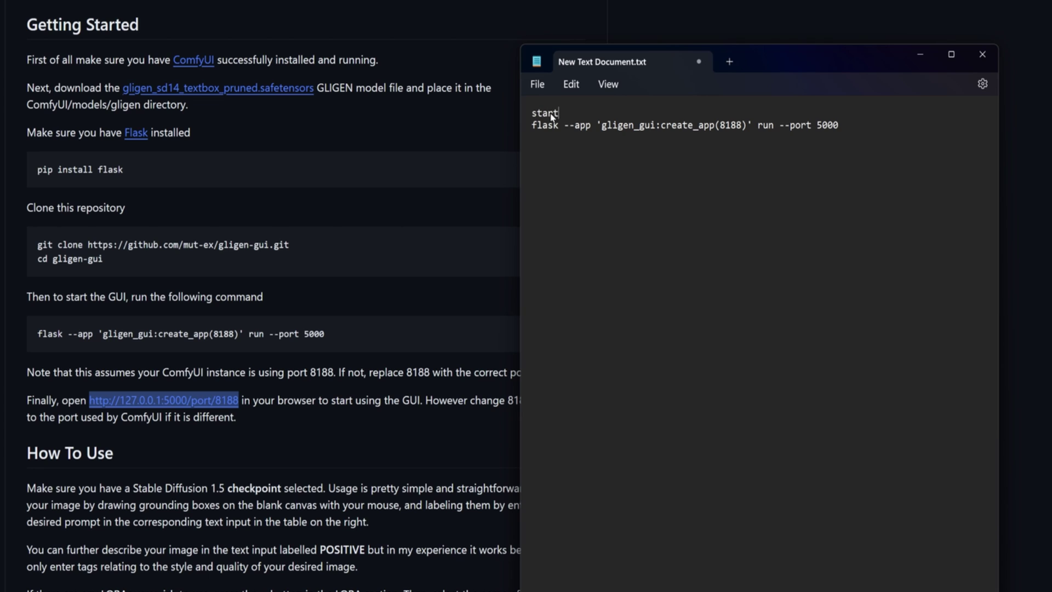
pyautogui.hotkey('ctrl', 'v')
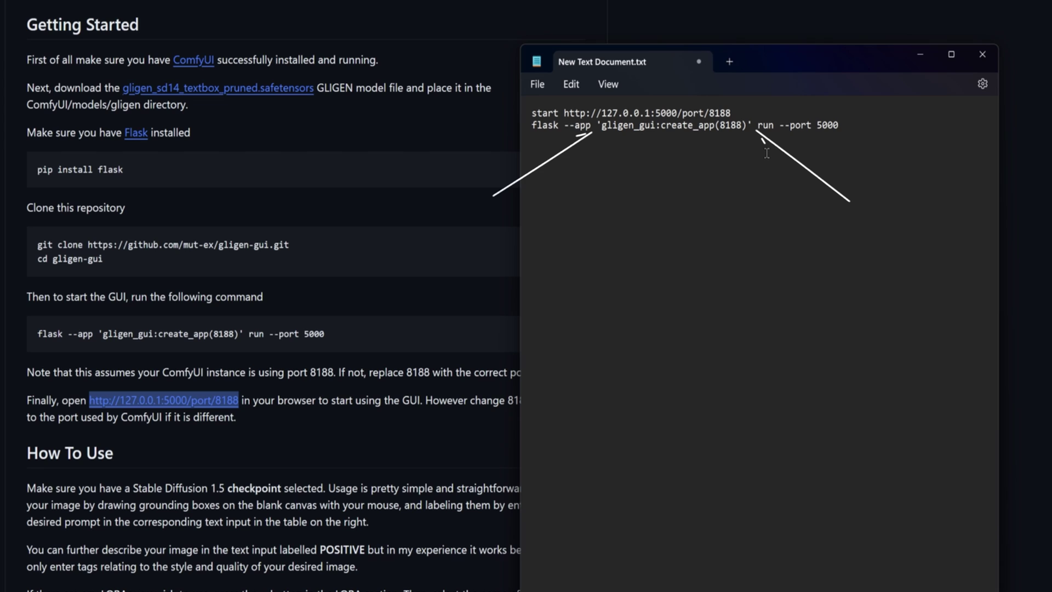
# - Replace the single quotes around the arguments with double quotes and save the file
pyautogui.press('BackSpace')
pyautogui.write('"')
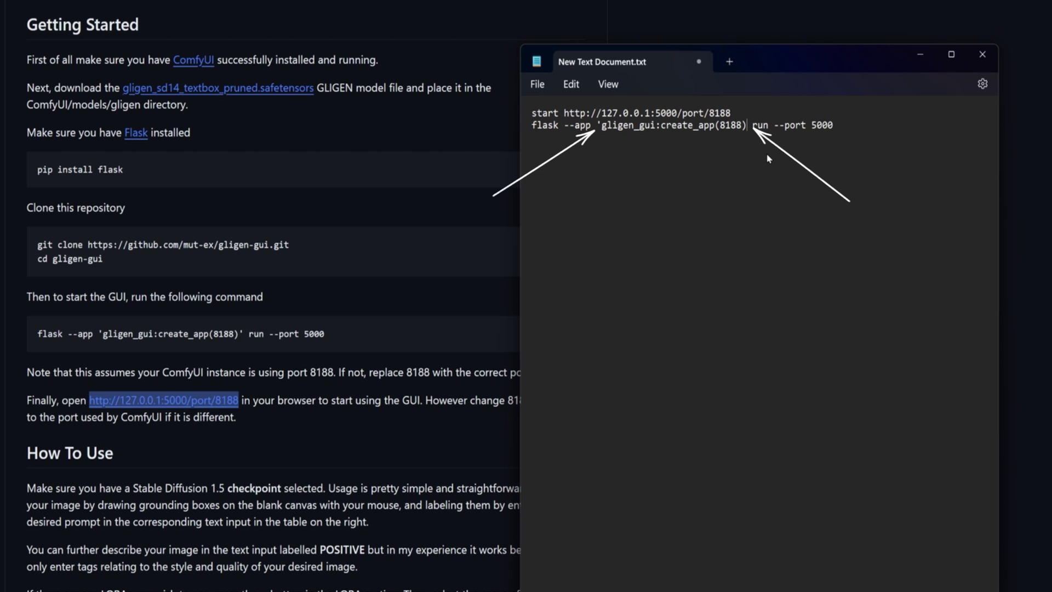
pyautogui.click(603, 129)
pyautogui.press('BackSpace')
pyautogui.write('"')
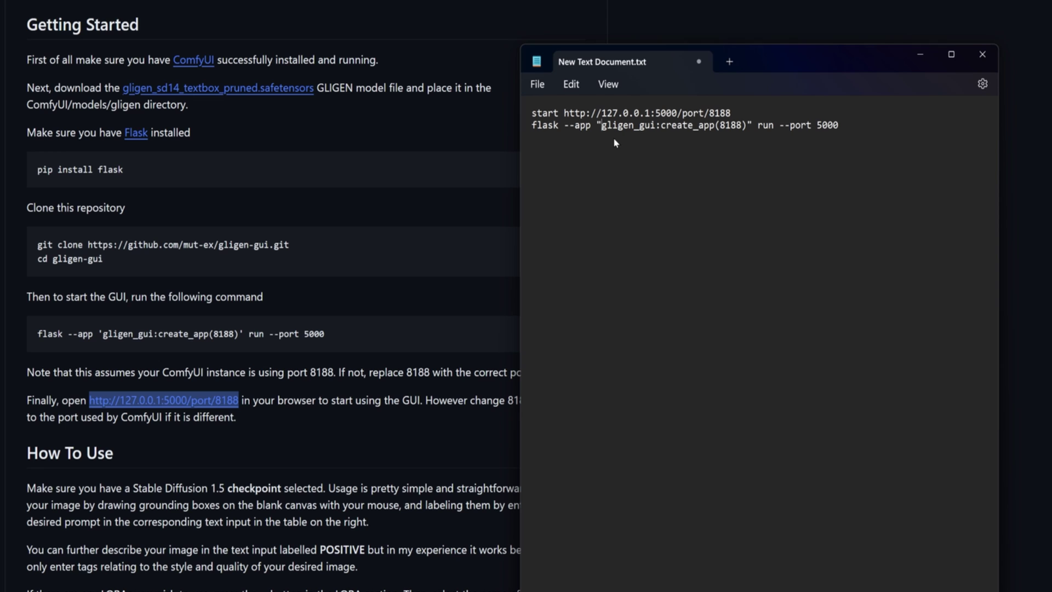
pyautogui.click(537, 84)
pyautogui.click(548, 178)
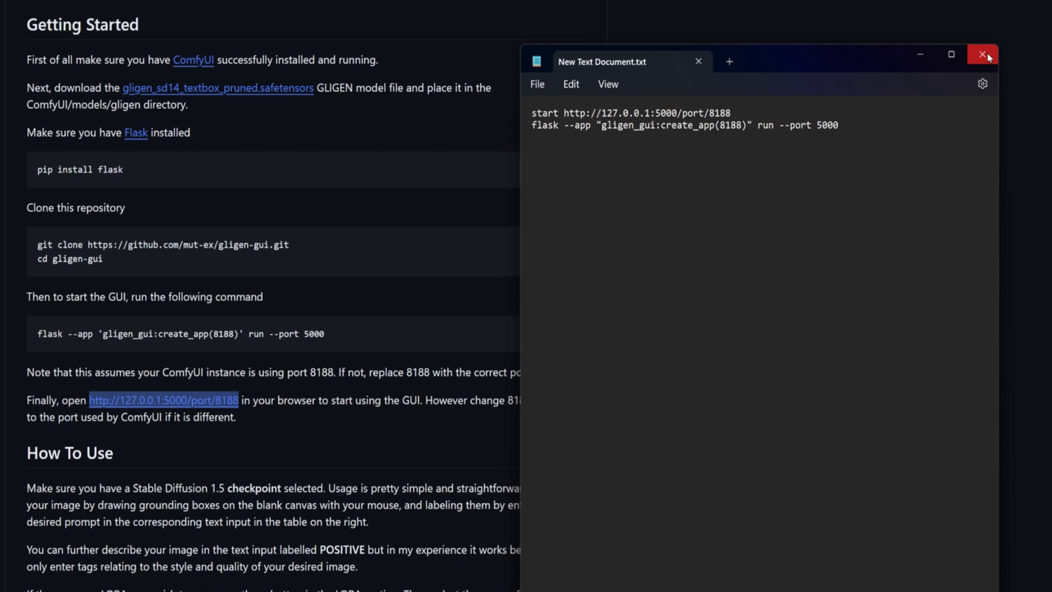
# - Close Notepad and select New Text Document.txt in gligen-gui for renaming
pyautogui.click(982, 54)
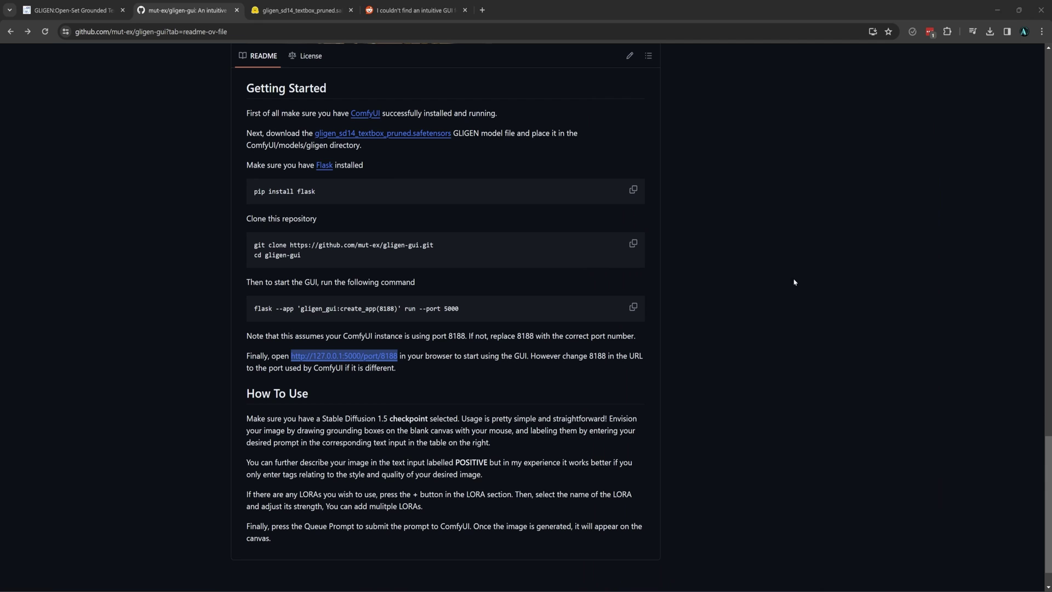
pyautogui.hotkey('alt', 'Tab')
pyautogui.click(447, 373)
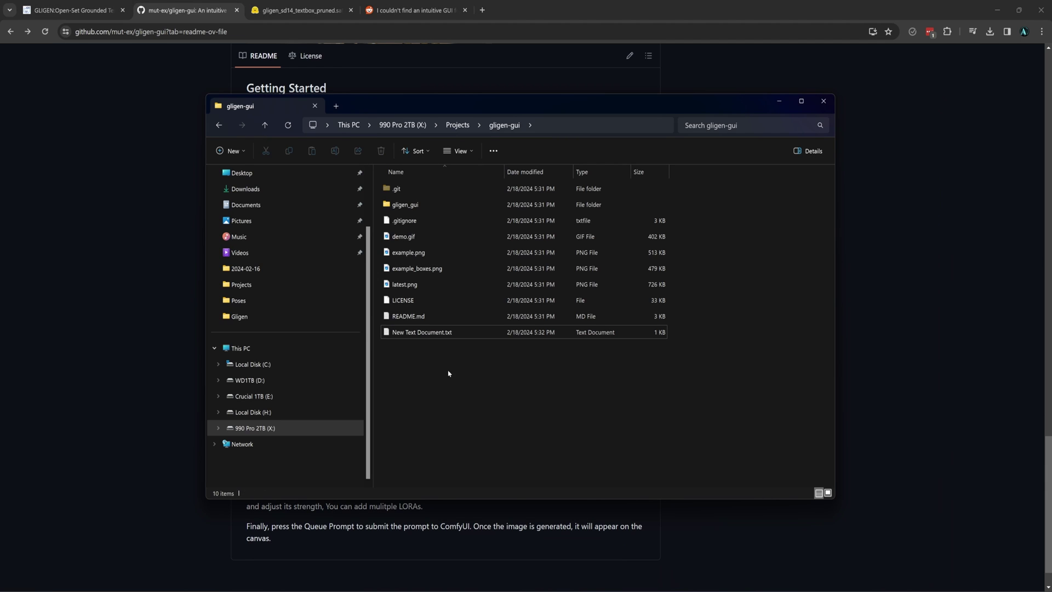
pyautogui.click(437, 334)
pyautogui.press('F2')
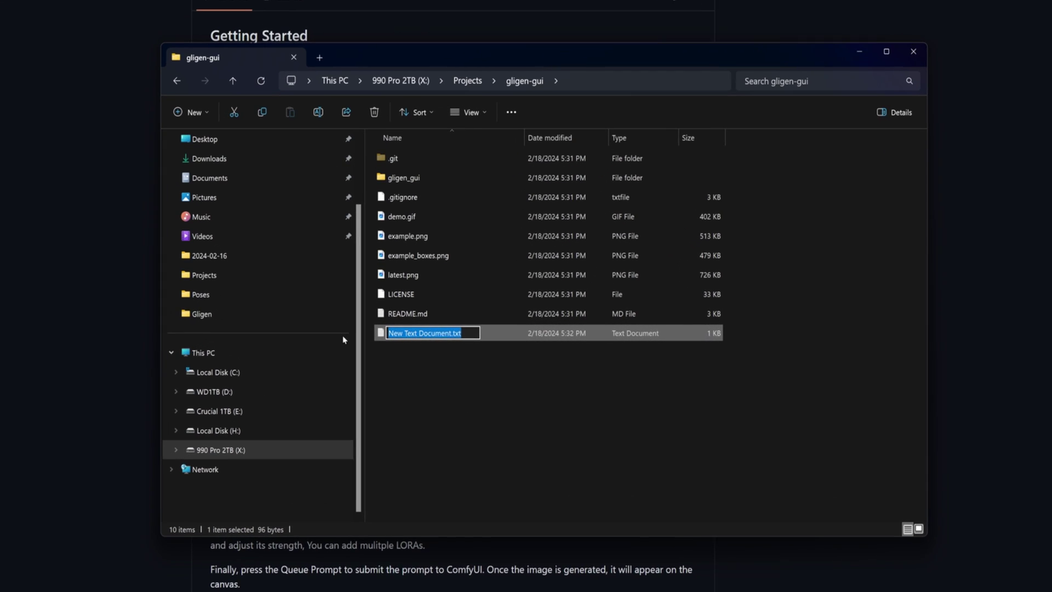
# - Rename the text file to run.bat, accept the extension change, and check the view options
pyautogui.write('run.bat')
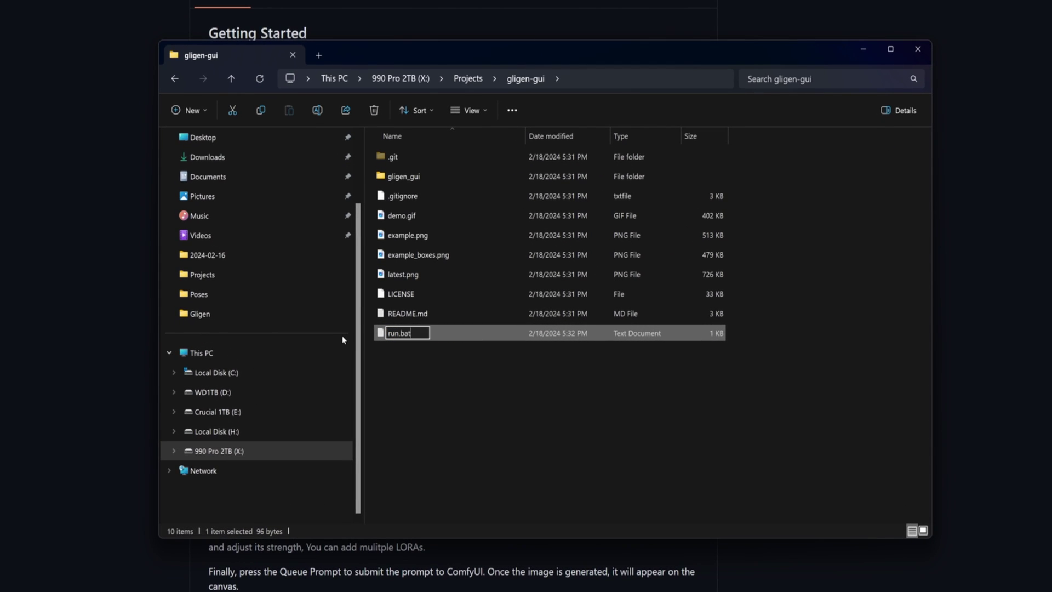
pyautogui.press('Return')
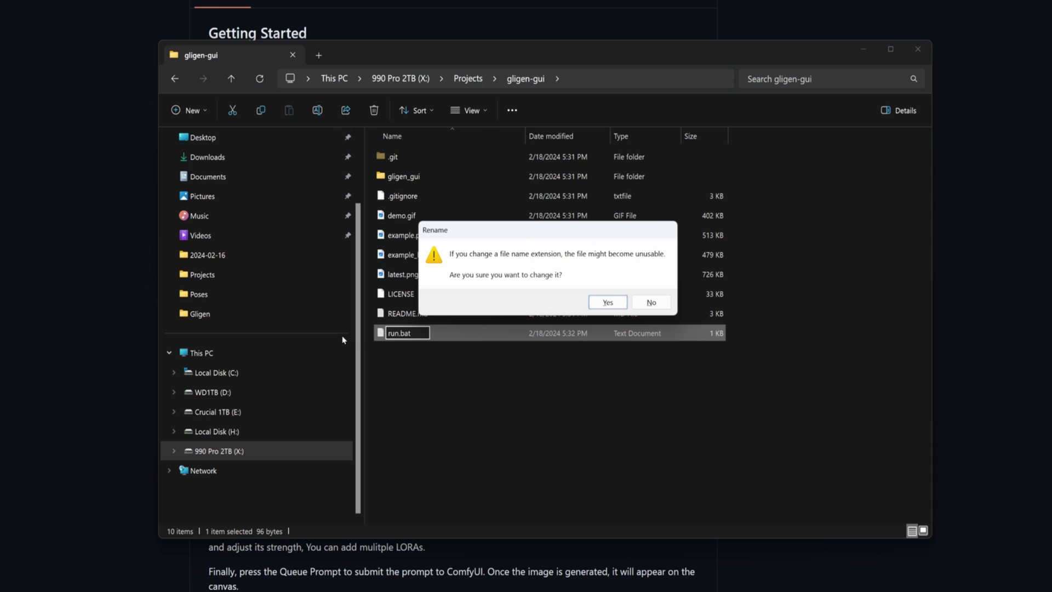
pyautogui.click(608, 302)
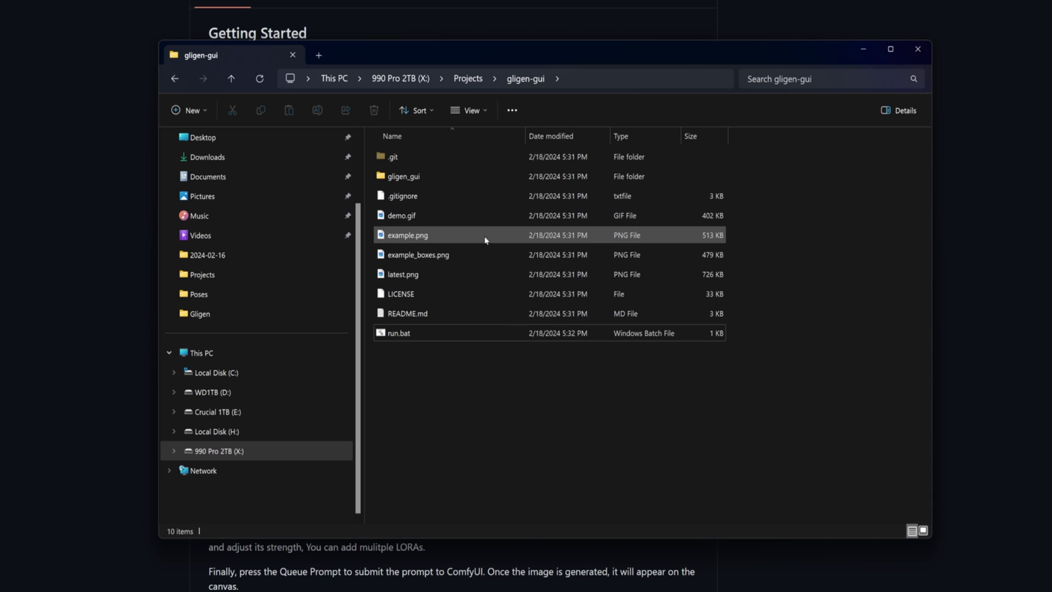
pyautogui.click(479, 113)
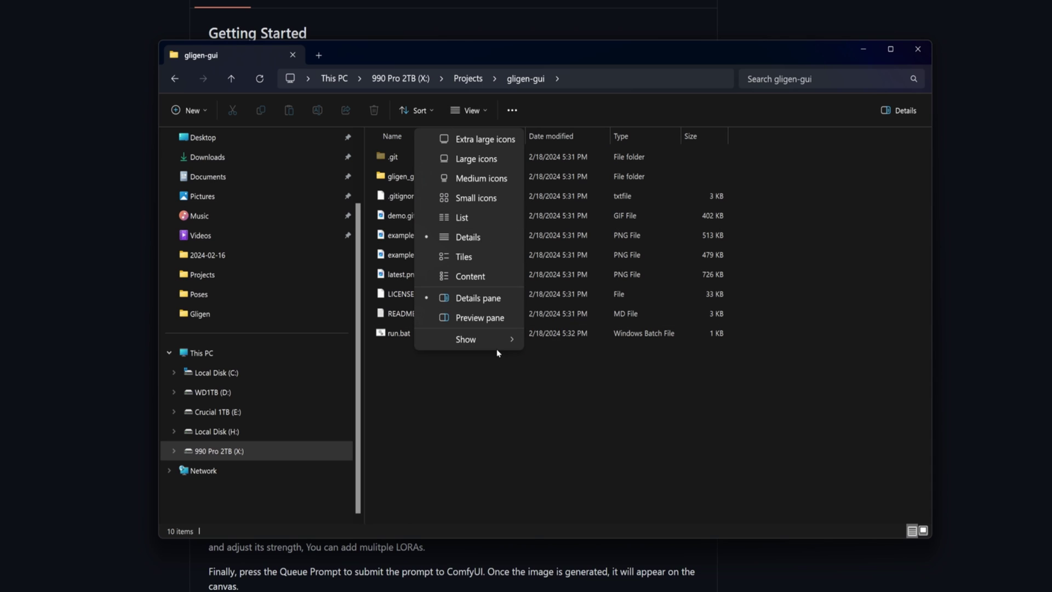
pyautogui.moveTo(496, 340)
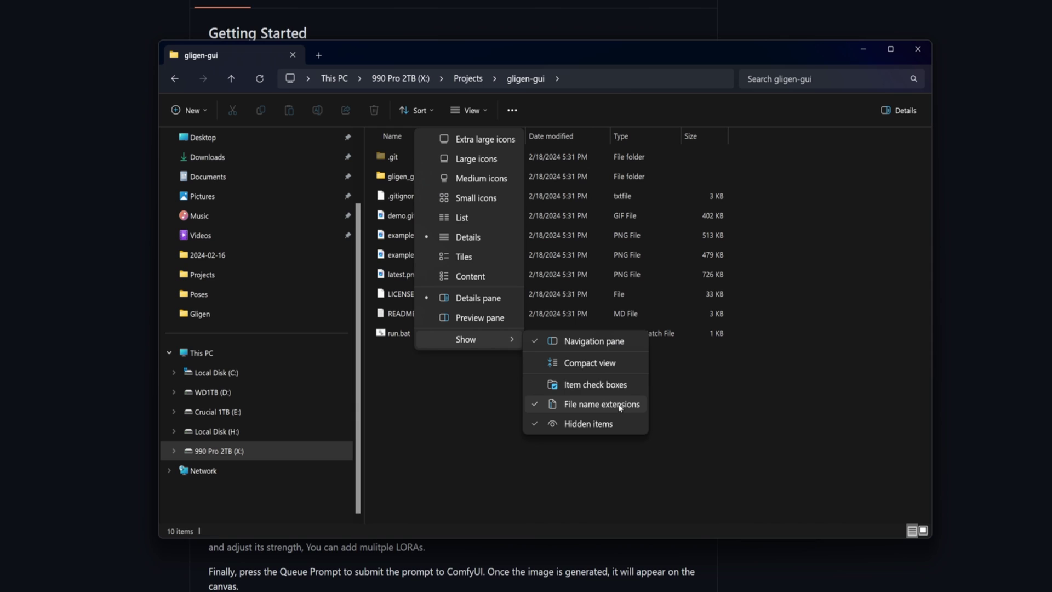
pyautogui.click(453, 414)
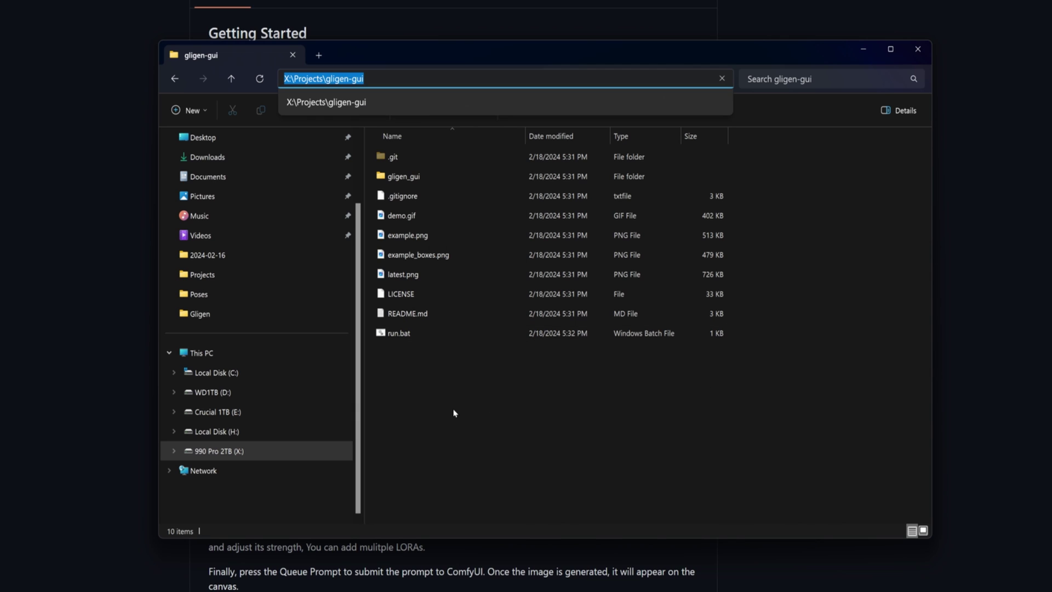
# - Launch ComfyUI from its shortcut in the SD folder, then run run.bat in gligen-gui
pyautogui.click(622, 571)
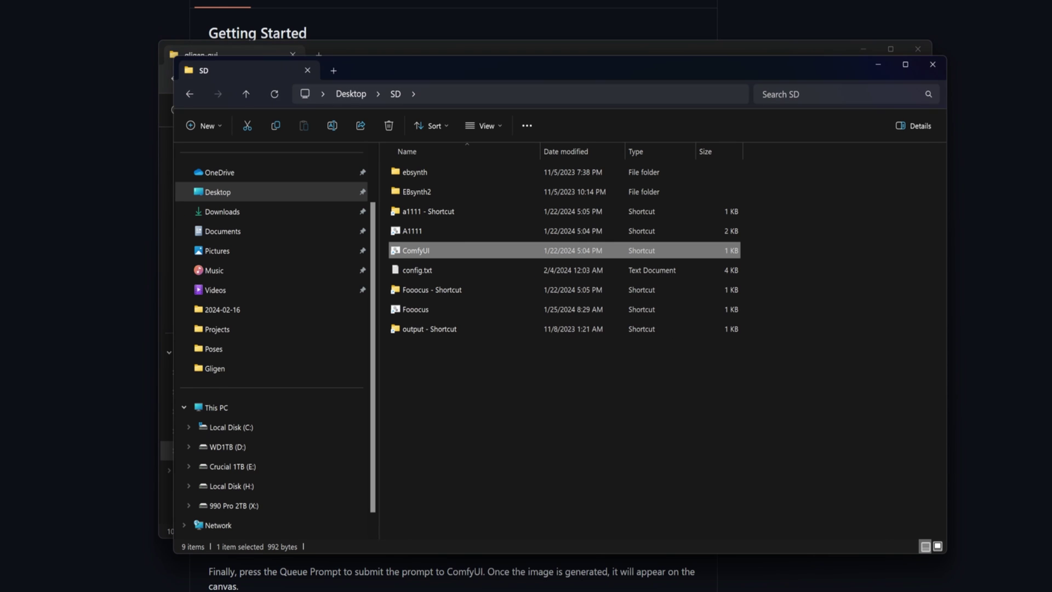
pyautogui.doubleClick(447, 256)
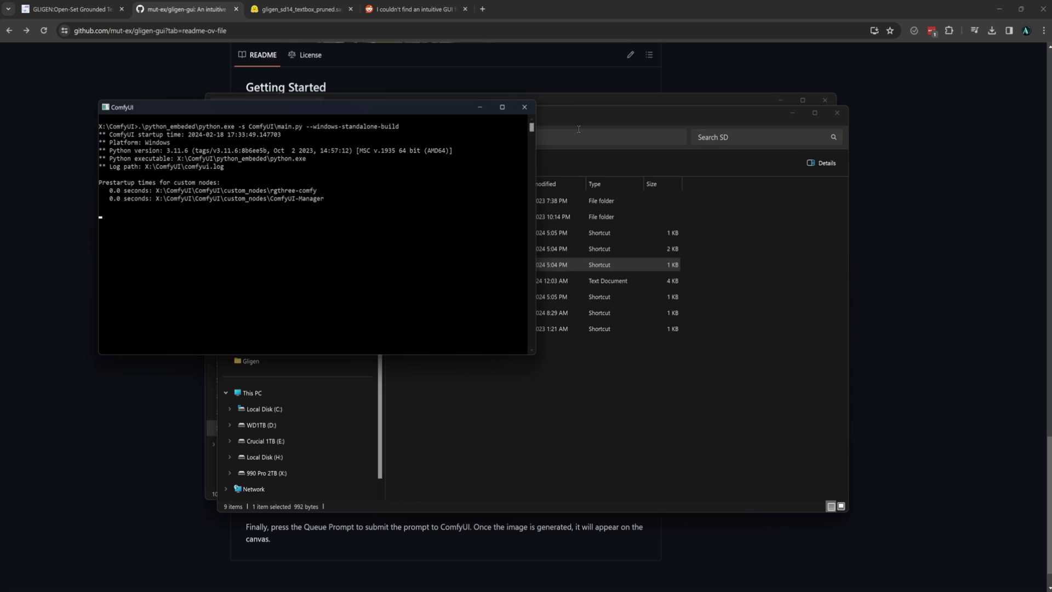
pyautogui.click(616, 418)
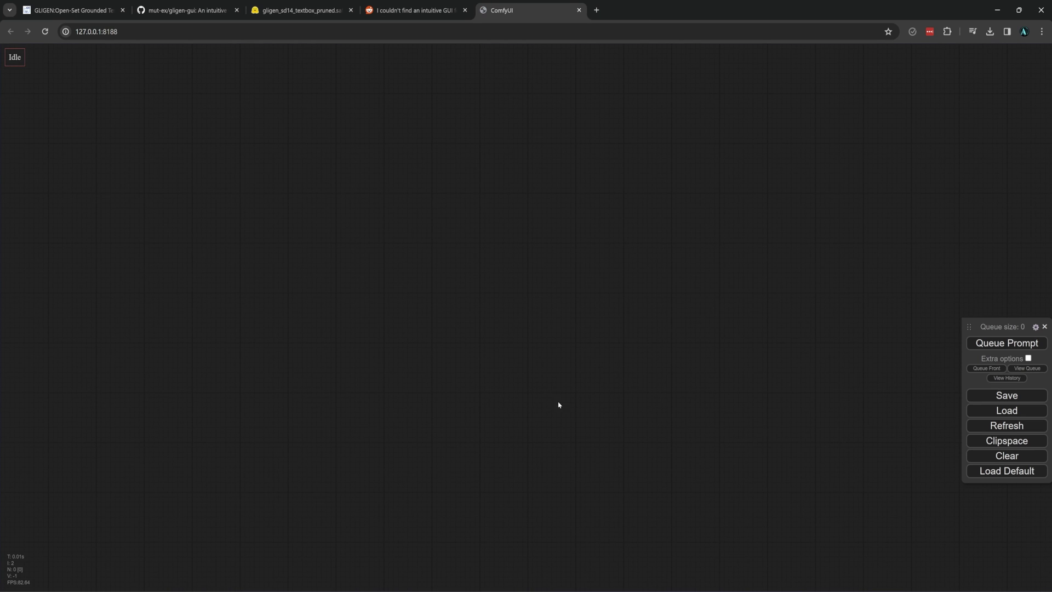
pyautogui.moveTo(537, 582)
pyautogui.click(510, 560)
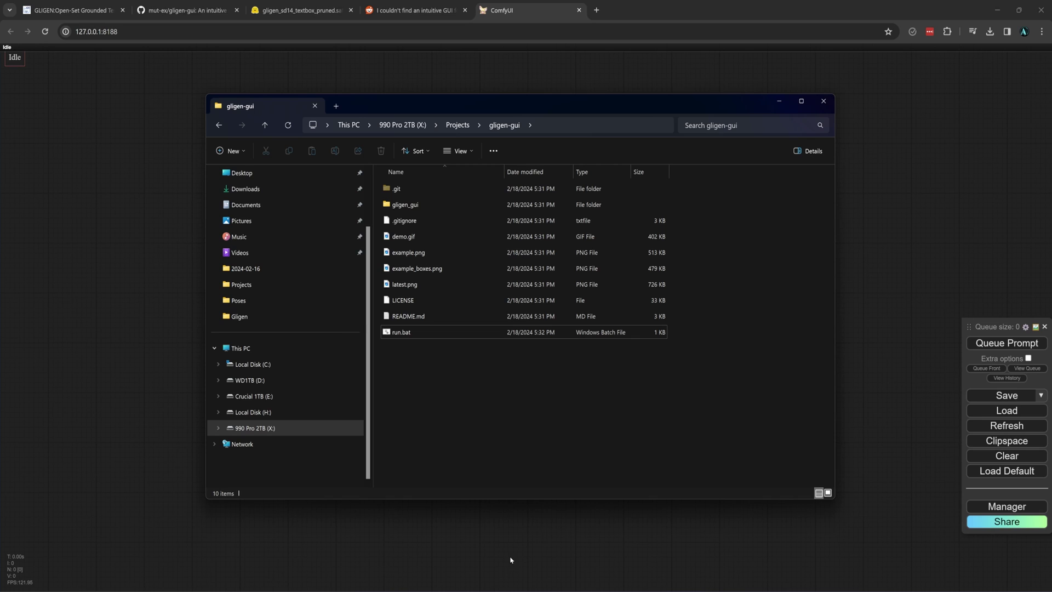
pyautogui.doubleClick(441, 336)
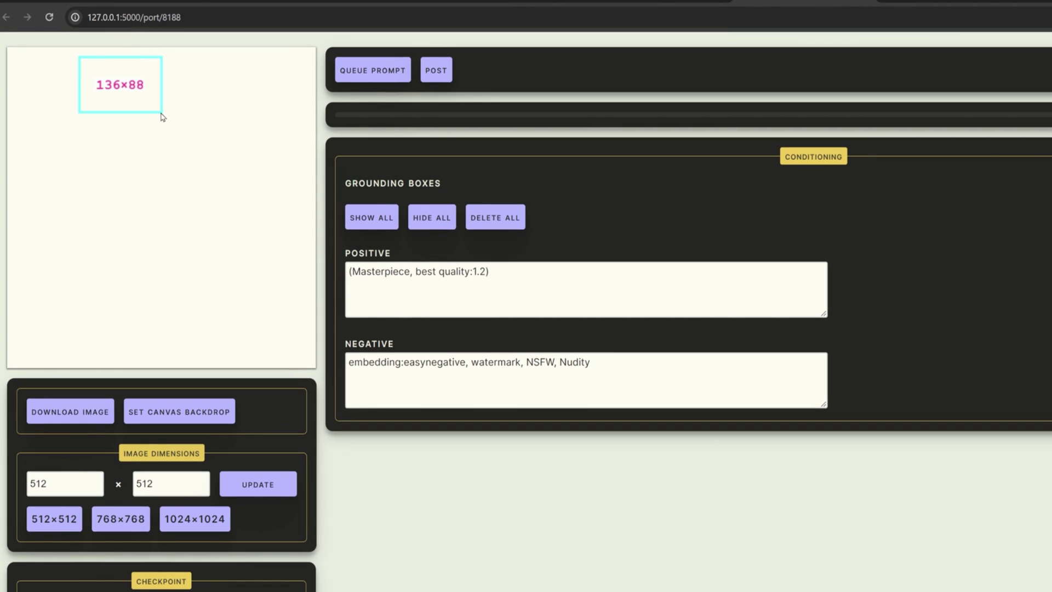
# - Draw 'Female Face' and 'Short hair, pixie cut' boxes, generating an image after each
pyautogui.moveTo(162, 117); pyautogui.dragTo(239, 177)
pyautogui.click(393, 207)
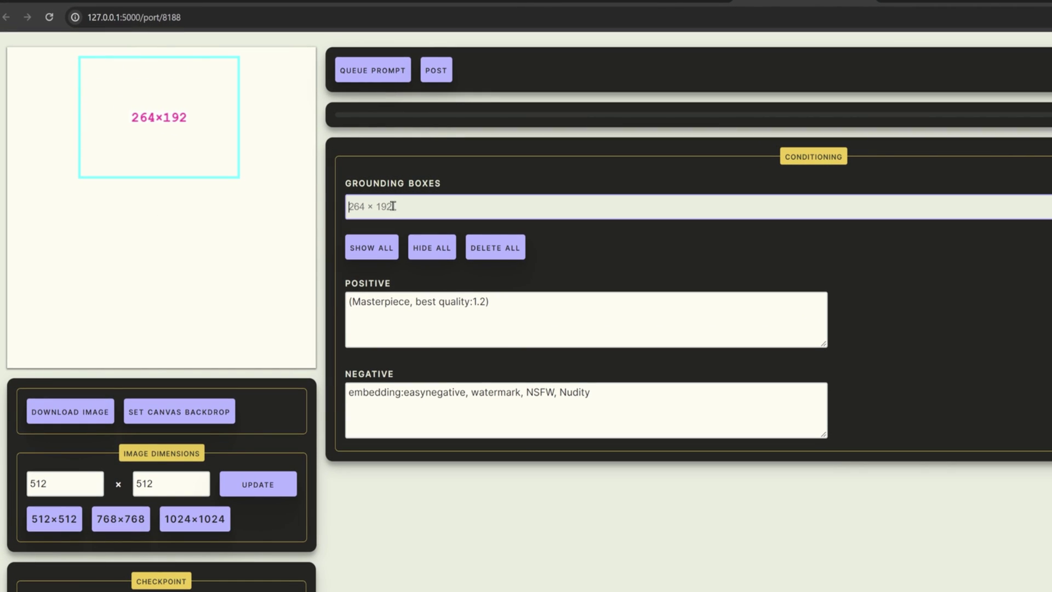
pyautogui.write('Fem')
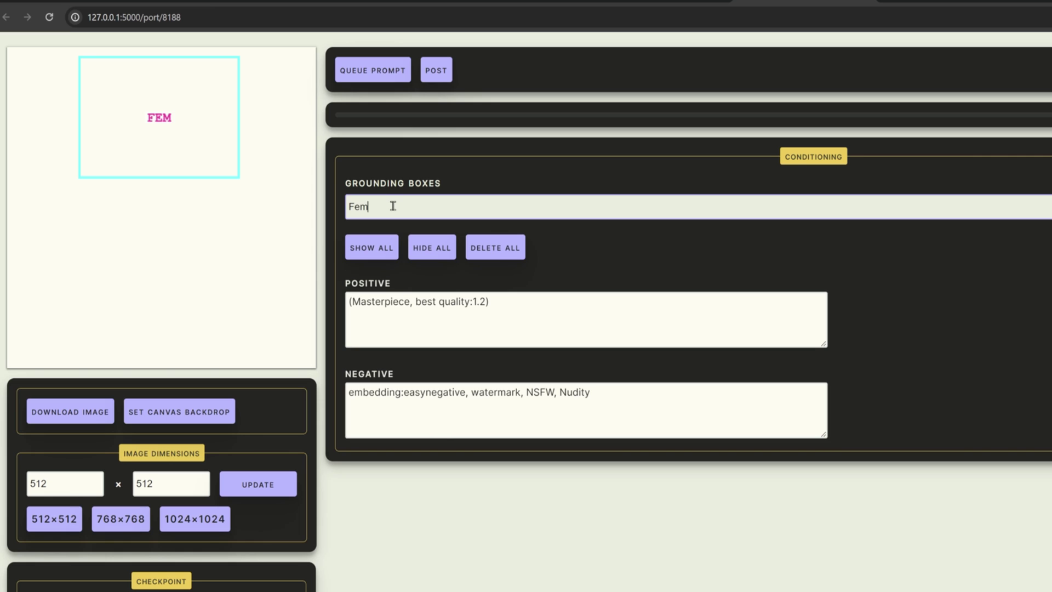
pyautogui.write('ale Face')
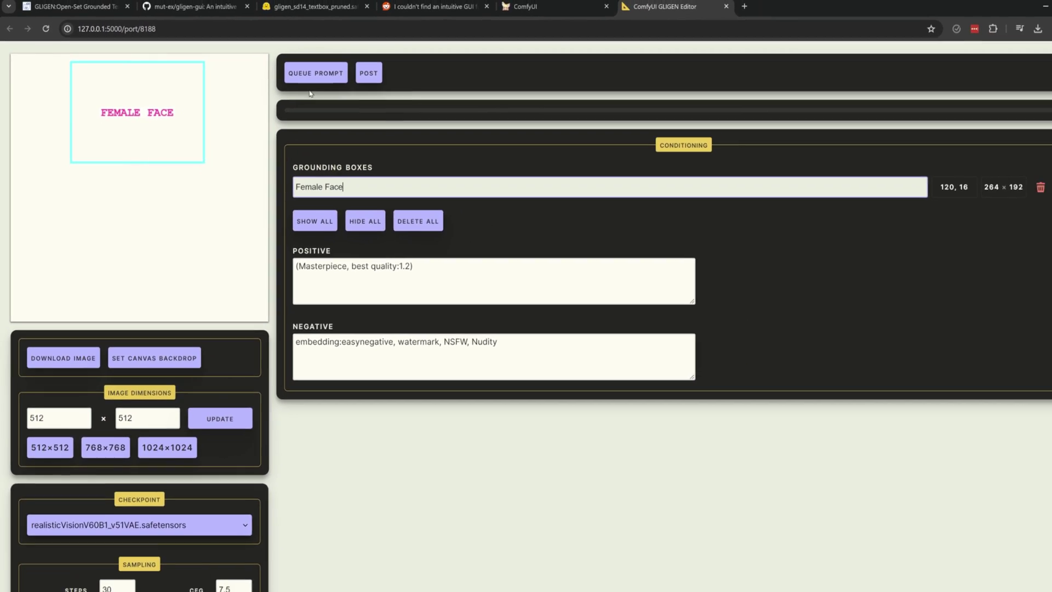
pyautogui.click(373, 70)
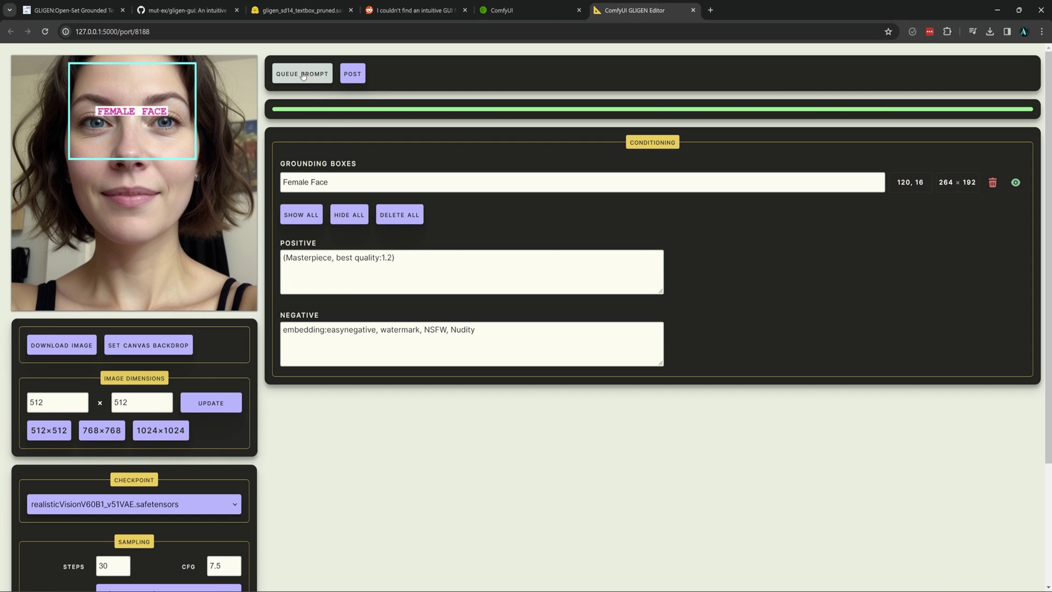
pyautogui.moveTo(28, 56)
pyautogui.mouseDown()
pyautogui.moveTo(82, 121)
pyautogui.moveTo(230, 139)
pyautogui.mouseUp()
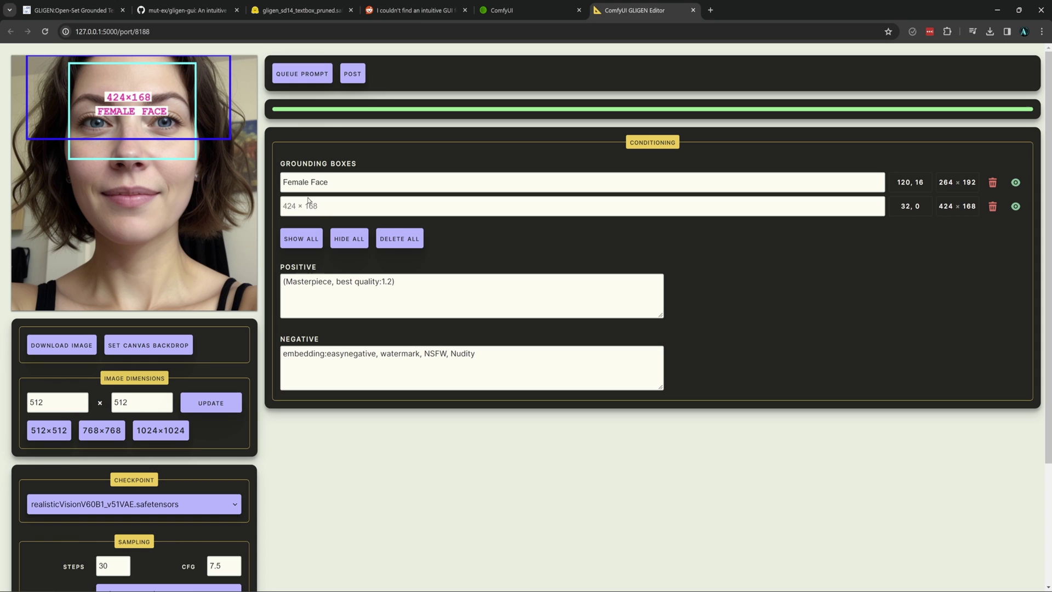
pyautogui.write('Short hair, pixie cut')
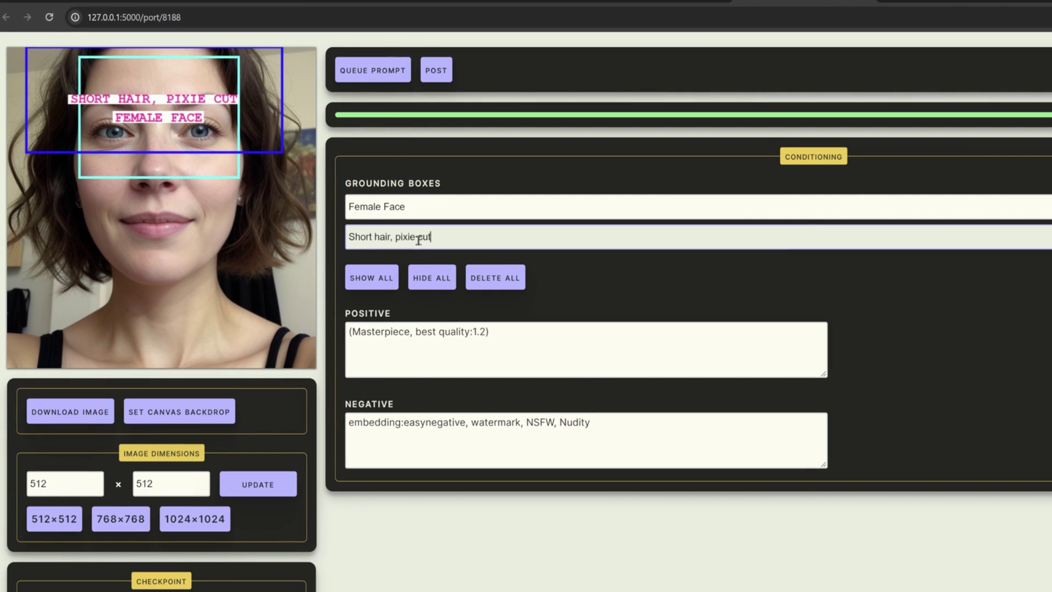
pyautogui.click(372, 70)
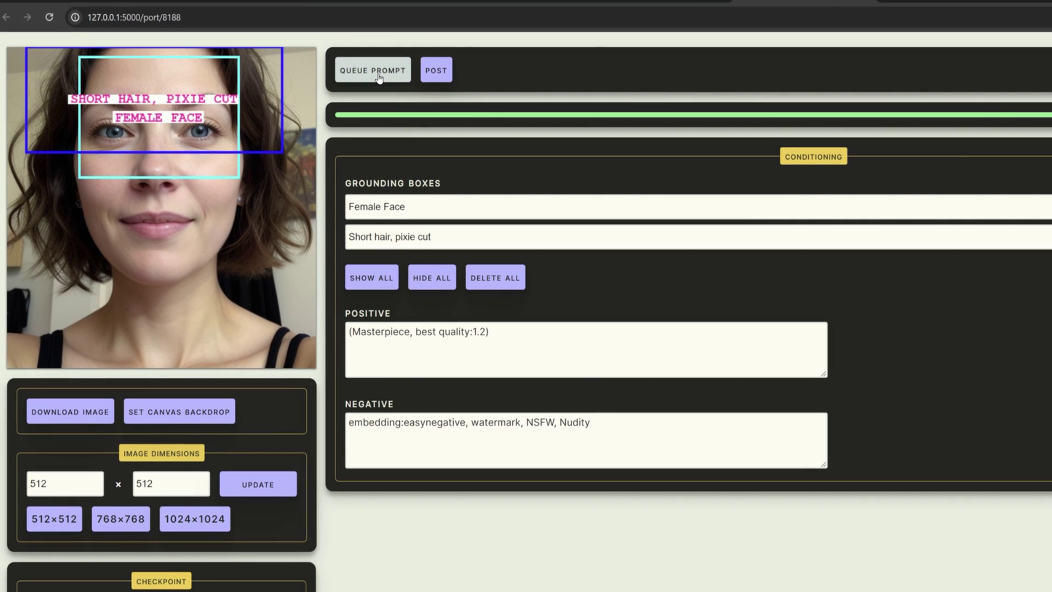
# - Add a 'Green Jacket' box over the lower half and a 'Sunglasses' box across the eyes, regenerating each time
pyautogui.moveTo(8, 209); pyautogui.dragTo(315, 366)
pyautogui.write('Green Jacket')
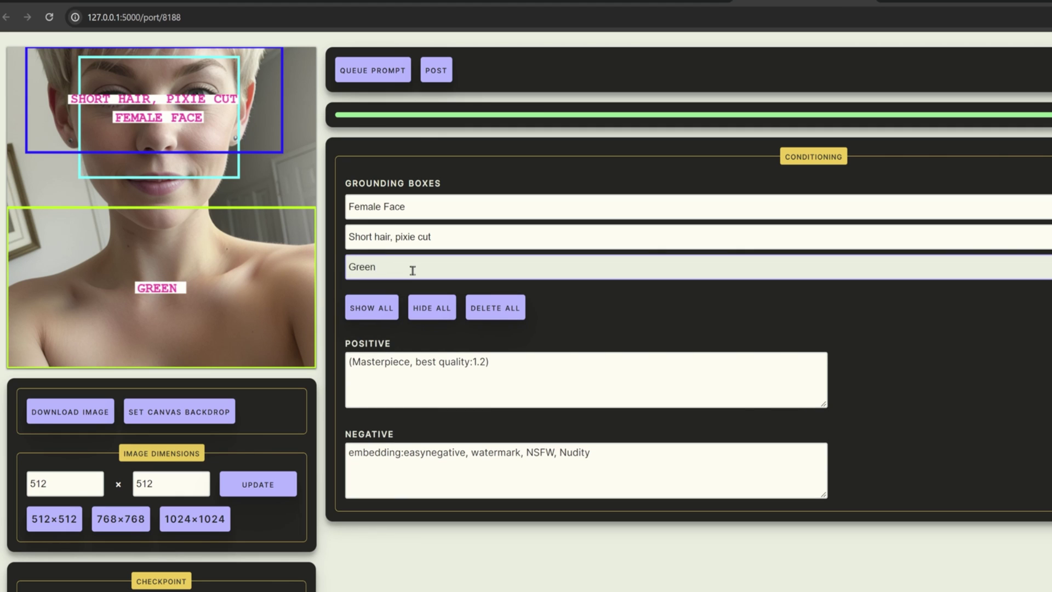
pyautogui.click(382, 68)
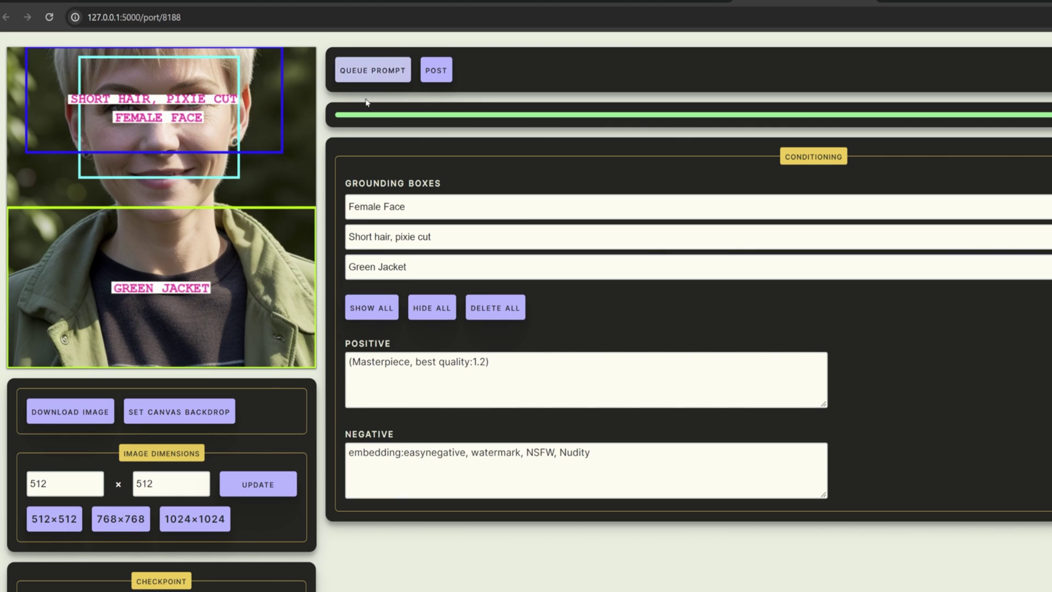
pyautogui.moveTo(68, 87); pyautogui.dragTo(234, 123)
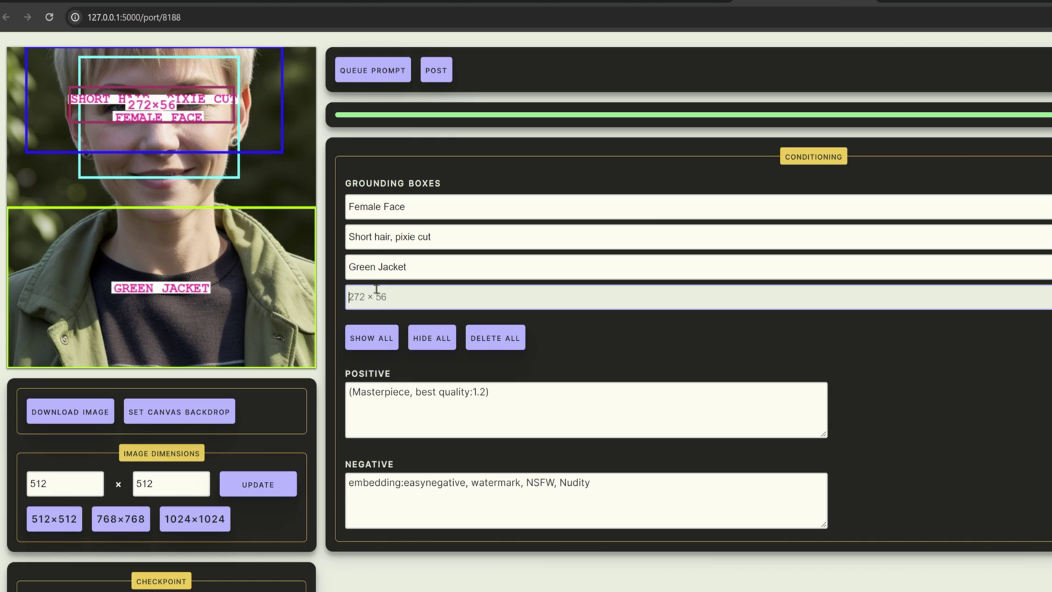
pyautogui.write('Sunglasses')
pyautogui.click(372, 70)
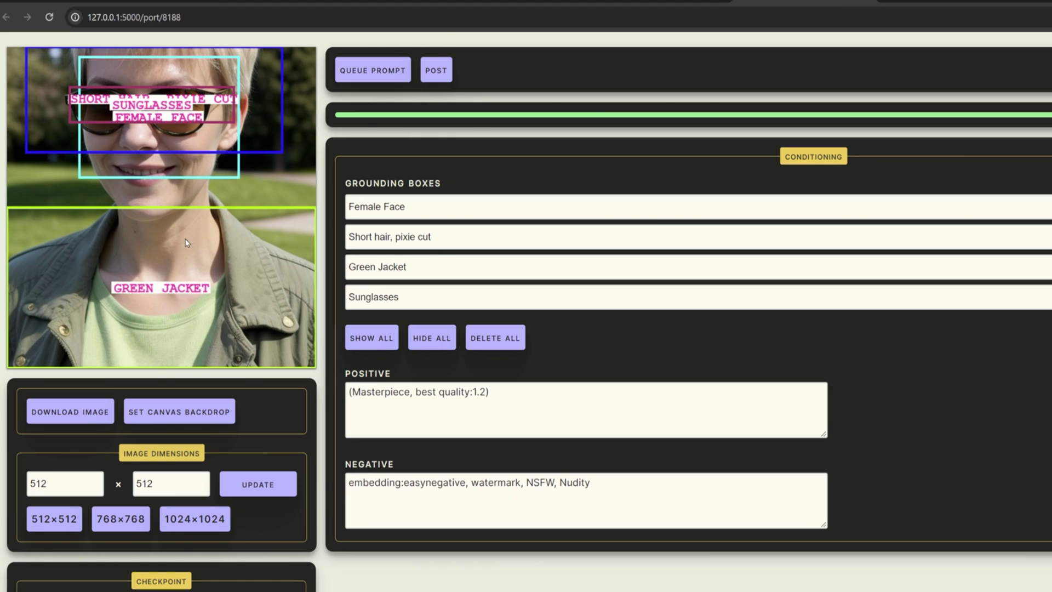
# - Add a tall 'Holding Phone' box at the right edge and regenerate the portrait
pyautogui.moveTo(243, 132); pyautogui.dragTo(314, 268)
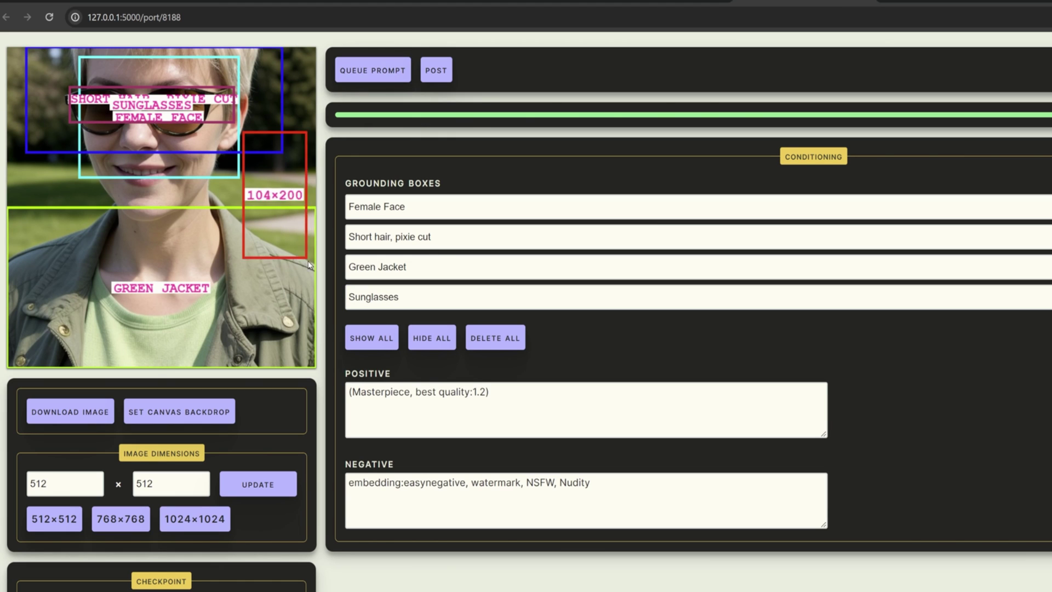
pyautogui.write('Phone')
pyautogui.click(372, 69)
pyautogui.click(348, 326)
pyautogui.write('Holding')
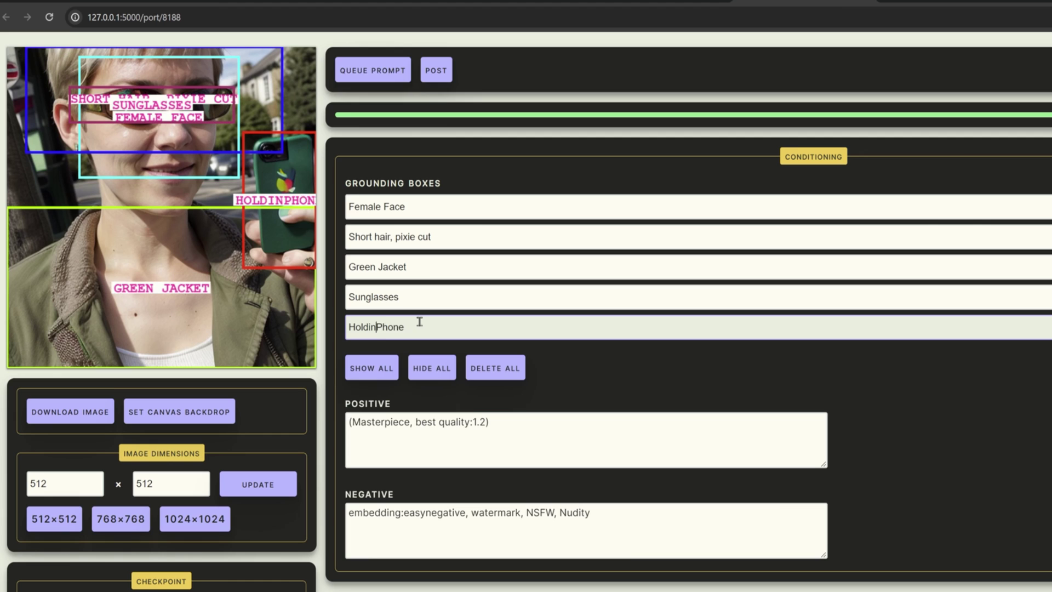
pyautogui.click(373, 70)
# - Toggle the box overlays, append 'Mountains' to the positive prompt, and regenerate the image
pyautogui.click(447, 363)
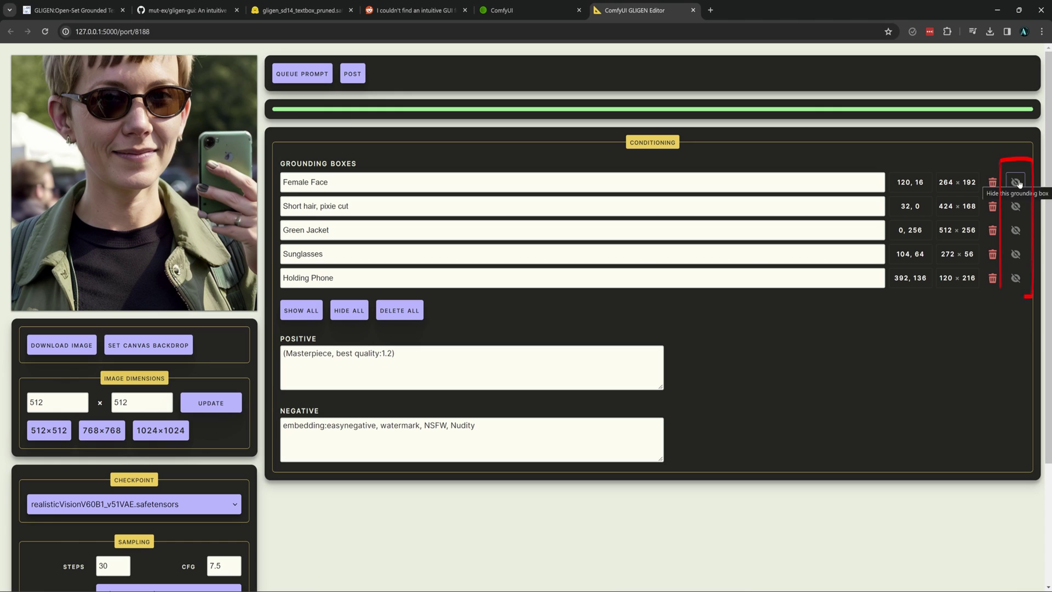
pyautogui.click(315, 313)
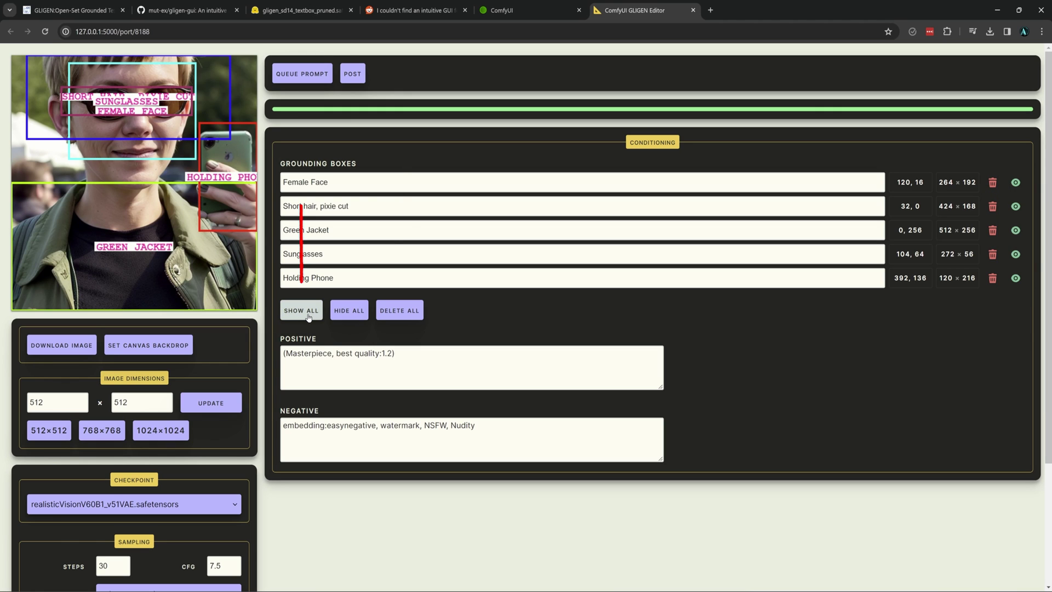
pyautogui.click(359, 316)
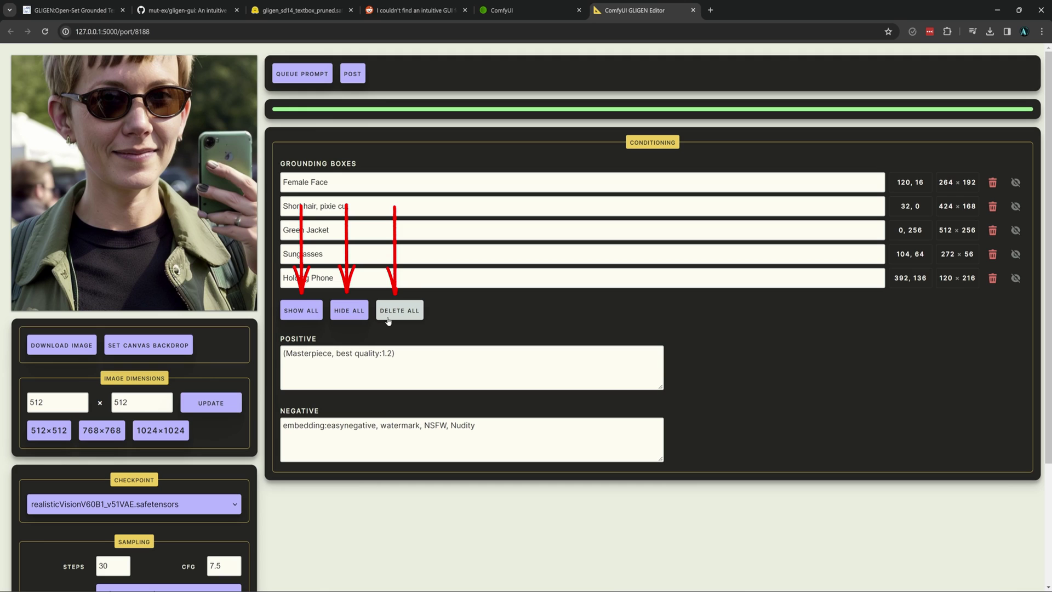
pyautogui.click(441, 351)
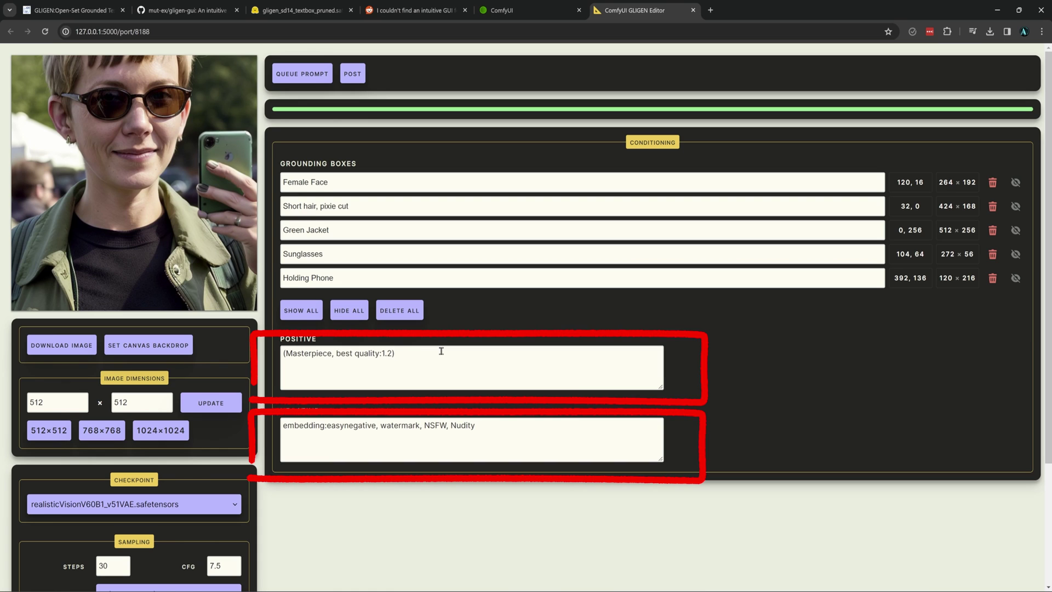
pyautogui.write('Mountains')
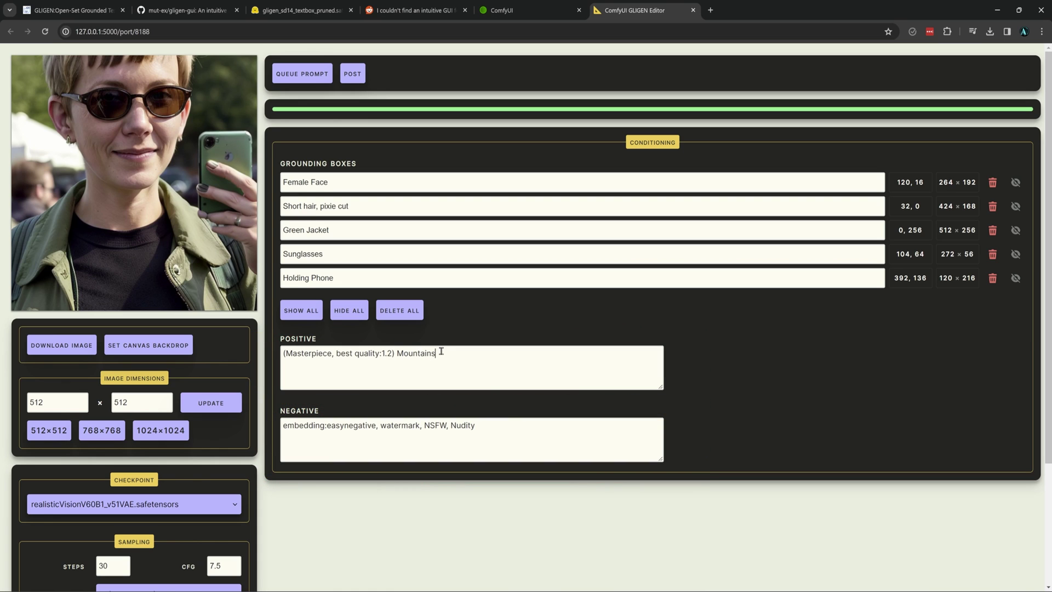
pyautogui.click(292, 81)
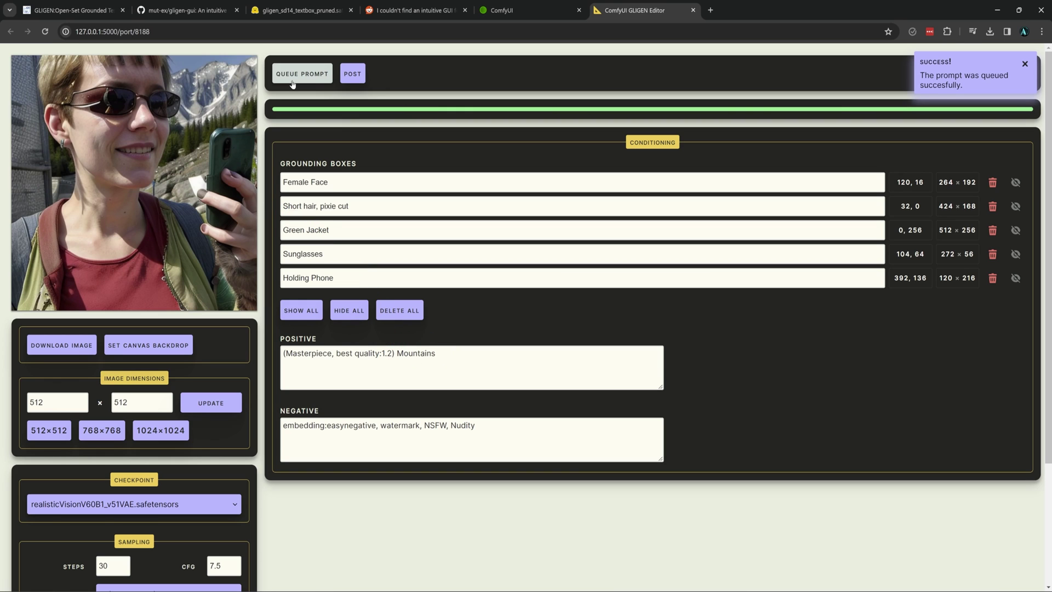
# - Show all grounding boxes and paste the plain generated portrait into Paint
pyautogui.click(318, 320)
pyautogui.rightClick(138, 180)
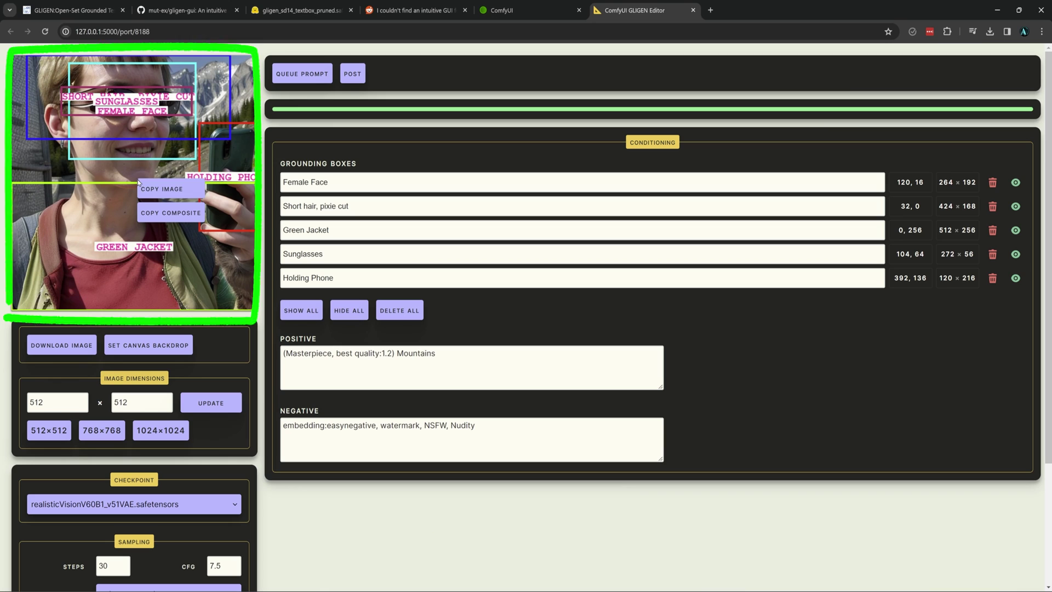
pyautogui.click(170, 193)
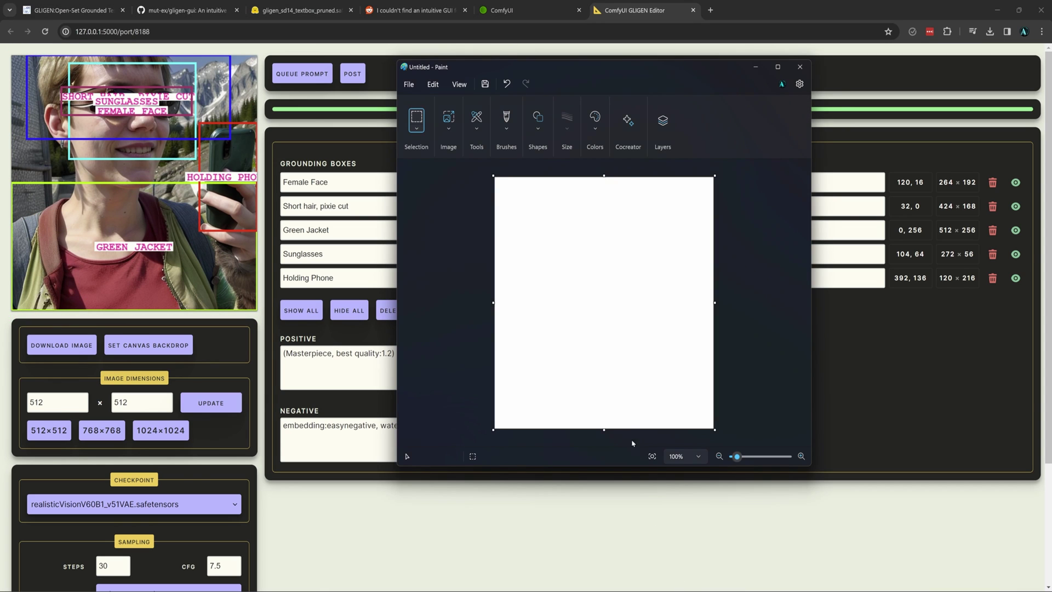
pyautogui.hotkey('ctrl', 'v')
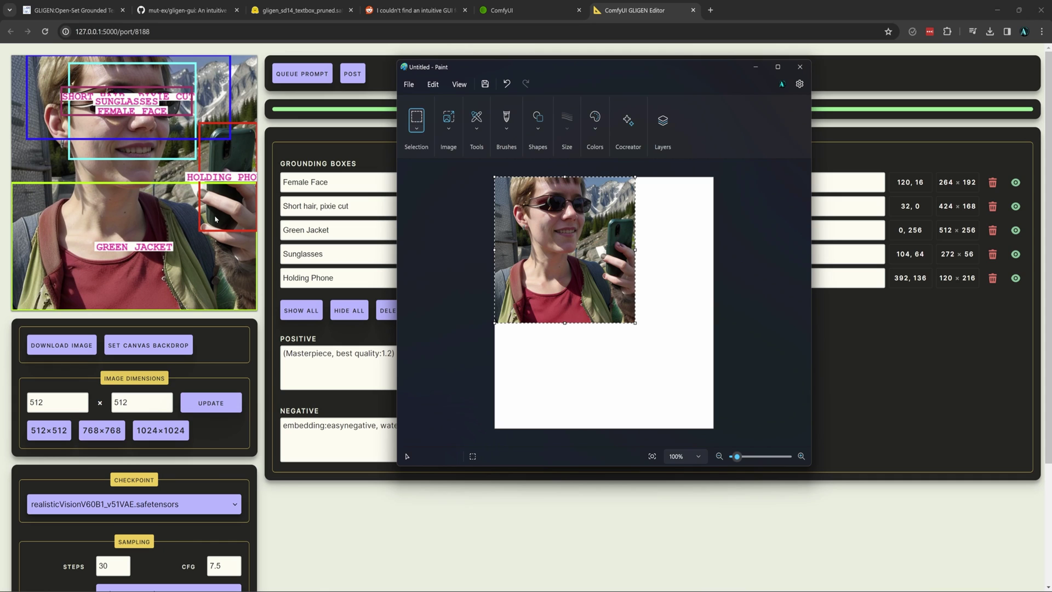
# - Paste the box-labelled composite of the portrait into Paint
pyautogui.rightClick(155, 217)
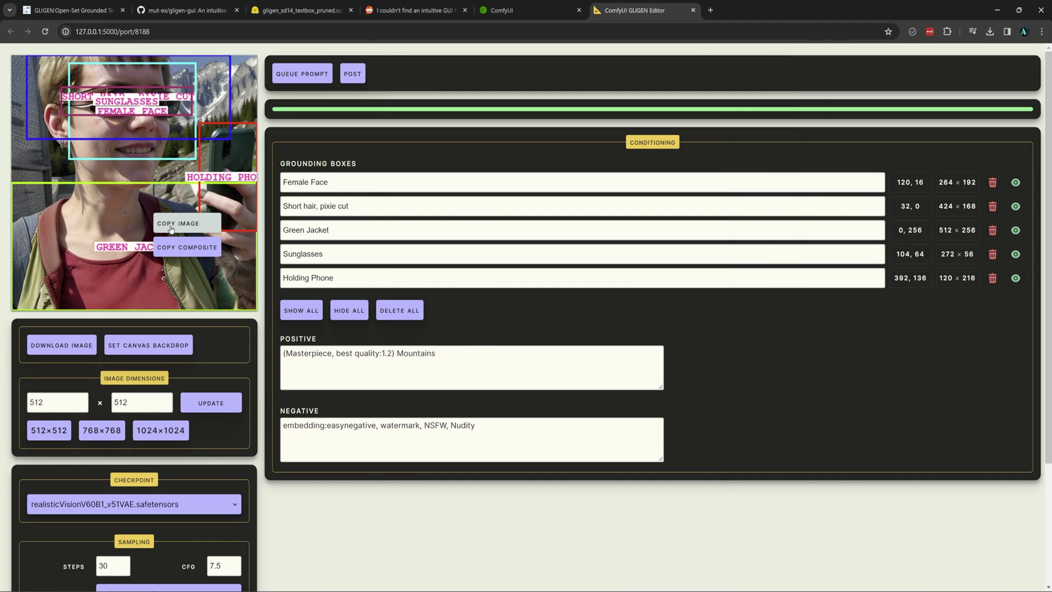
pyautogui.click(186, 247)
pyautogui.hotkey('alt', 'Tab')
pyautogui.hotkey('ctrl', 'v')
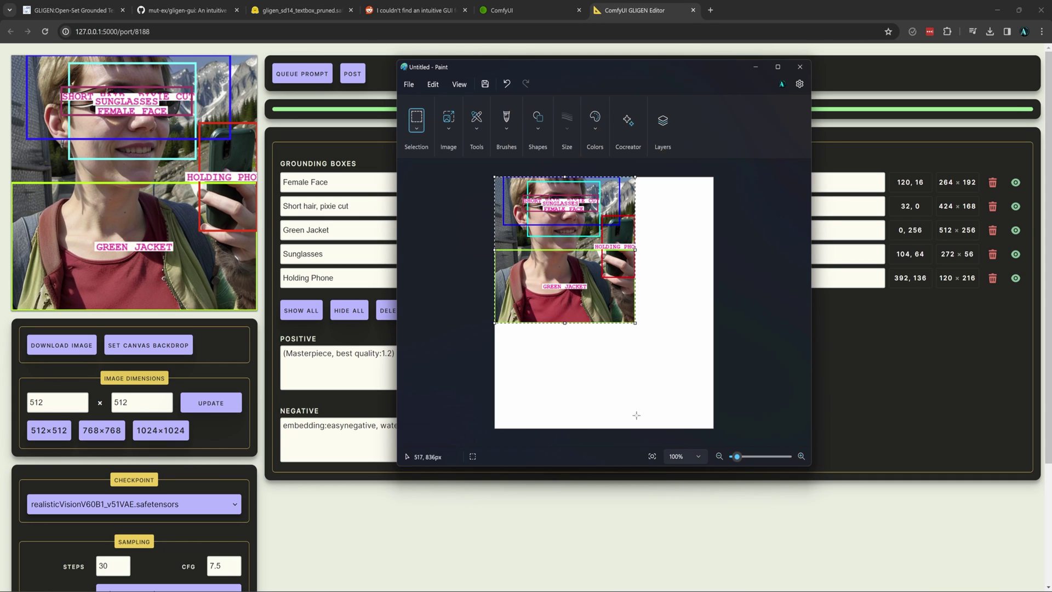
# - Back in the GLIGEN editor, start downloading the image, then cancel the save
pyautogui.click(543, 535)
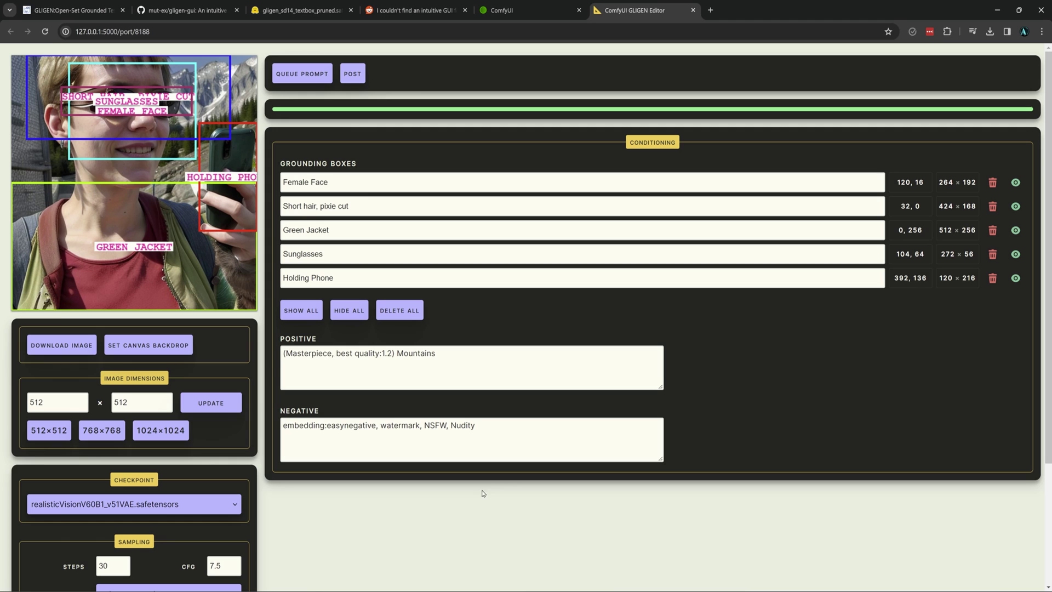
pyautogui.click(65, 351)
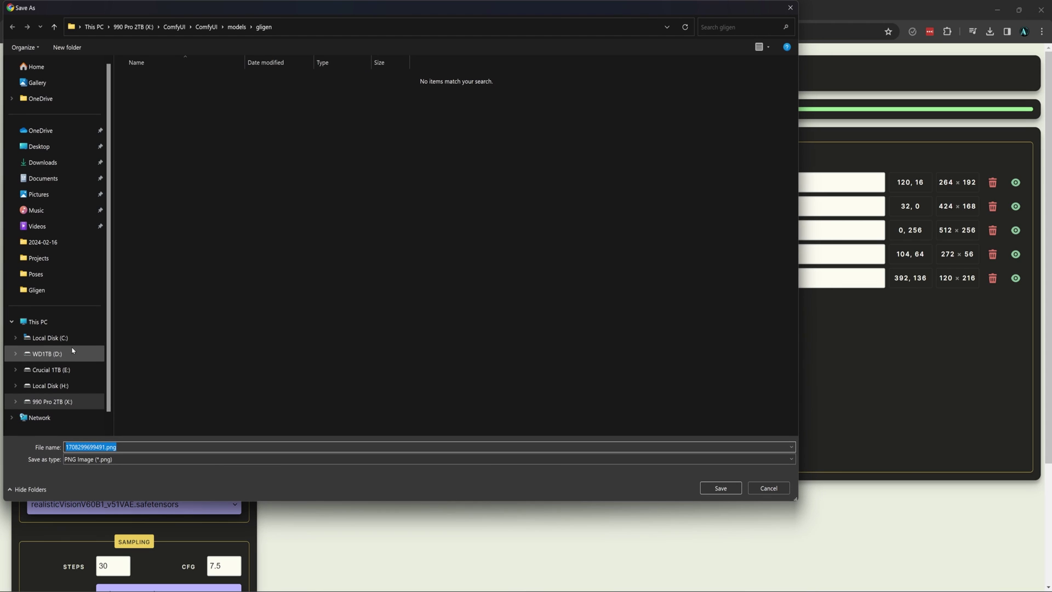
pyautogui.click(767, 491)
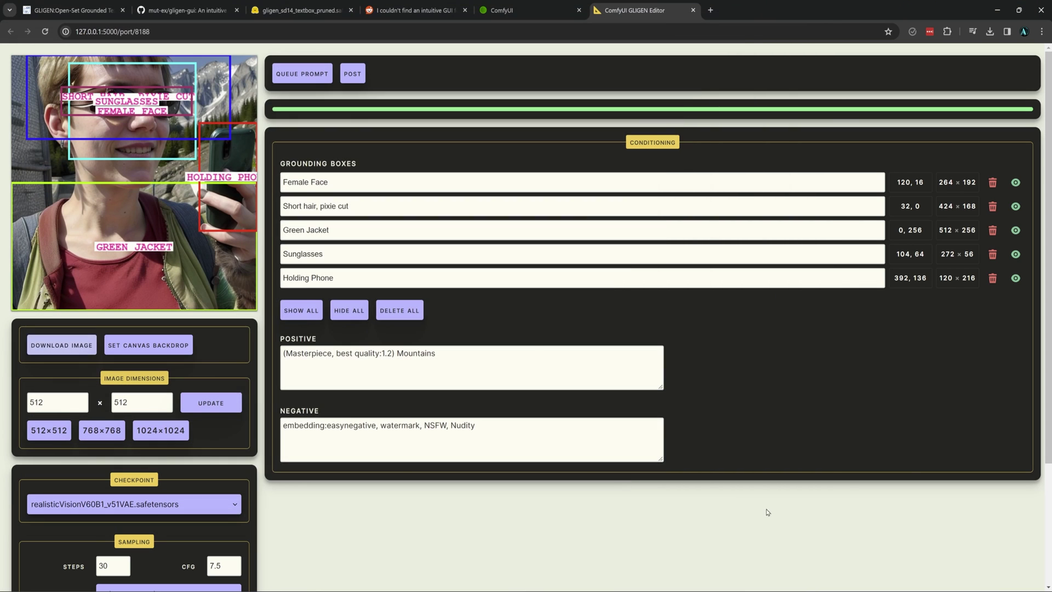
# - Browse to ComfyUI\output\gligen and scroll through its 315 generated images
pyautogui.hotkey('alt', 'Tab')
pyautogui.doubleClick(412, 194)
pyautogui.click(459, 125)
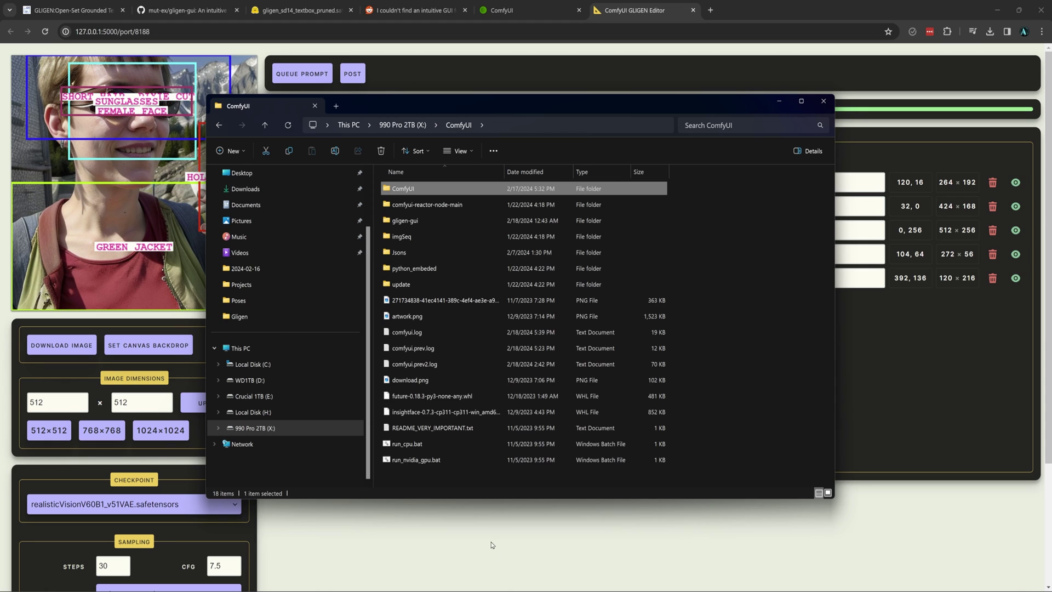
pyautogui.doubleClick(435, 190)
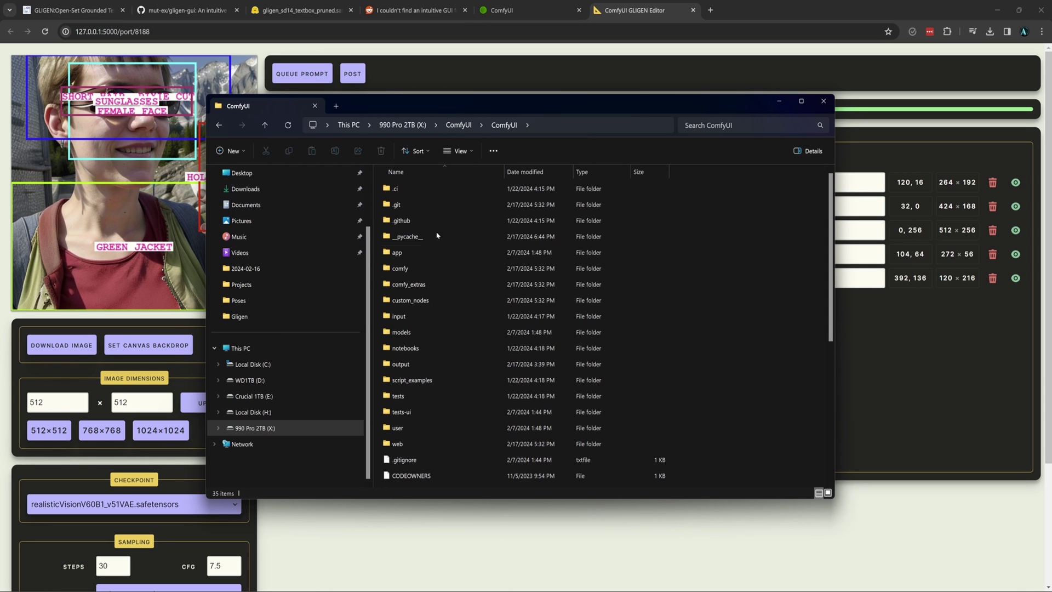
pyautogui.click(423, 364)
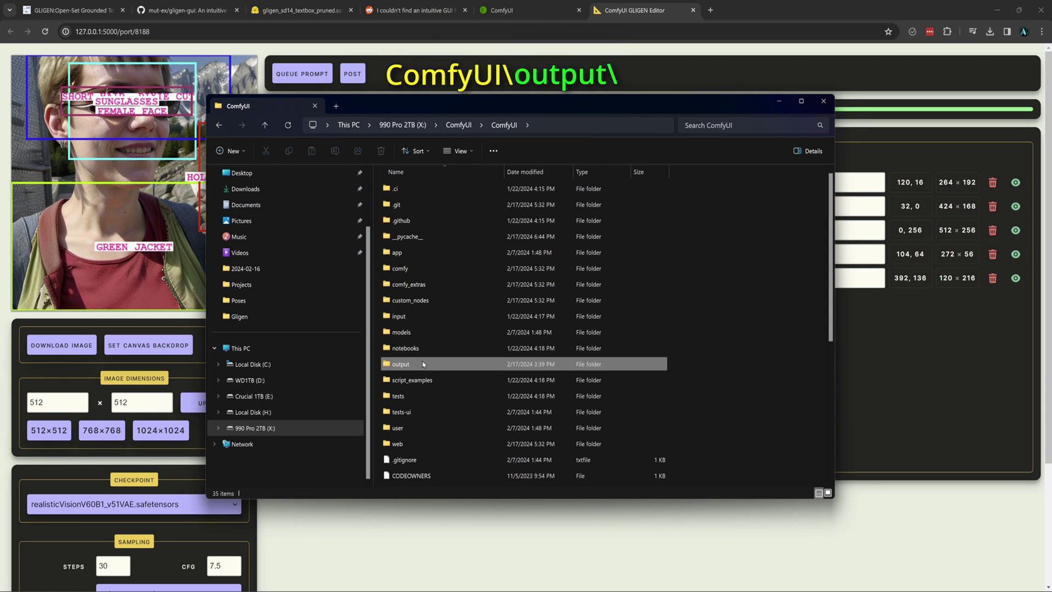
pyautogui.doubleClick(423, 364)
pyautogui.click(410, 223)
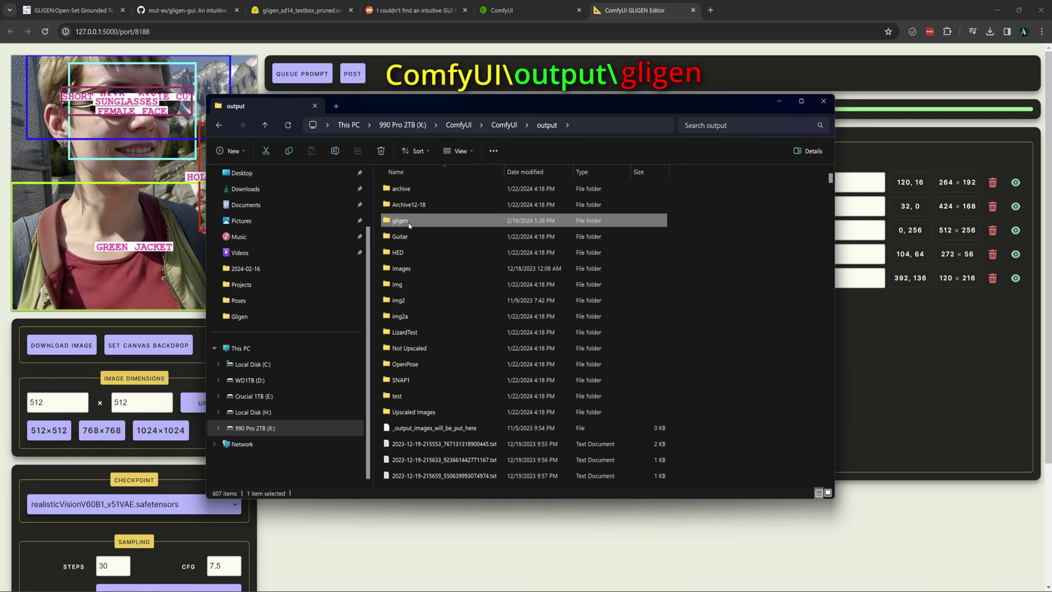
pyautogui.doubleClick(410, 222)
pyautogui.scroll(-10, 585, 292)
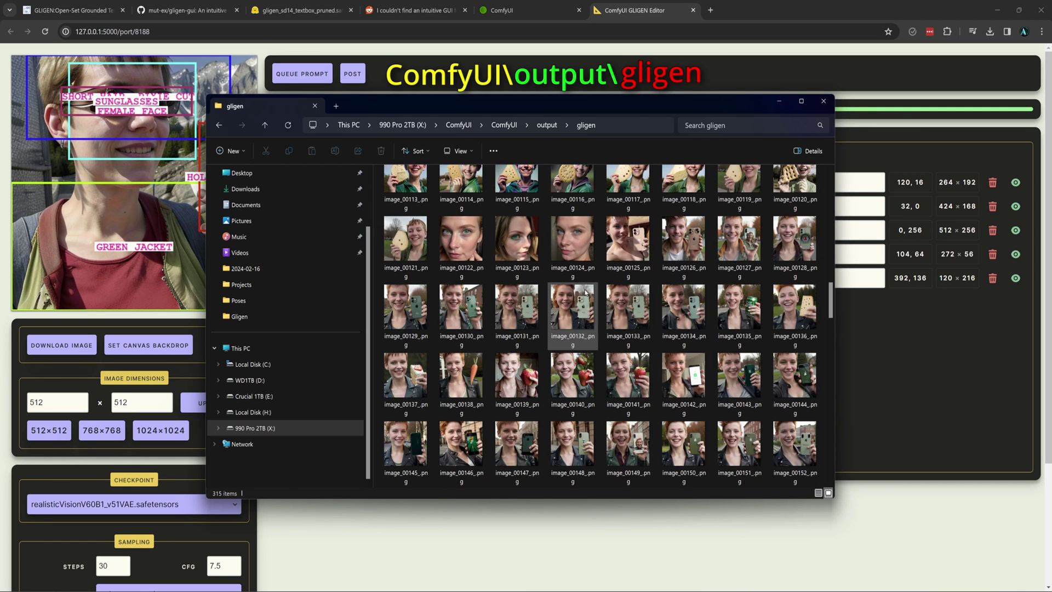
pyautogui.scroll(-15, 585, 292)
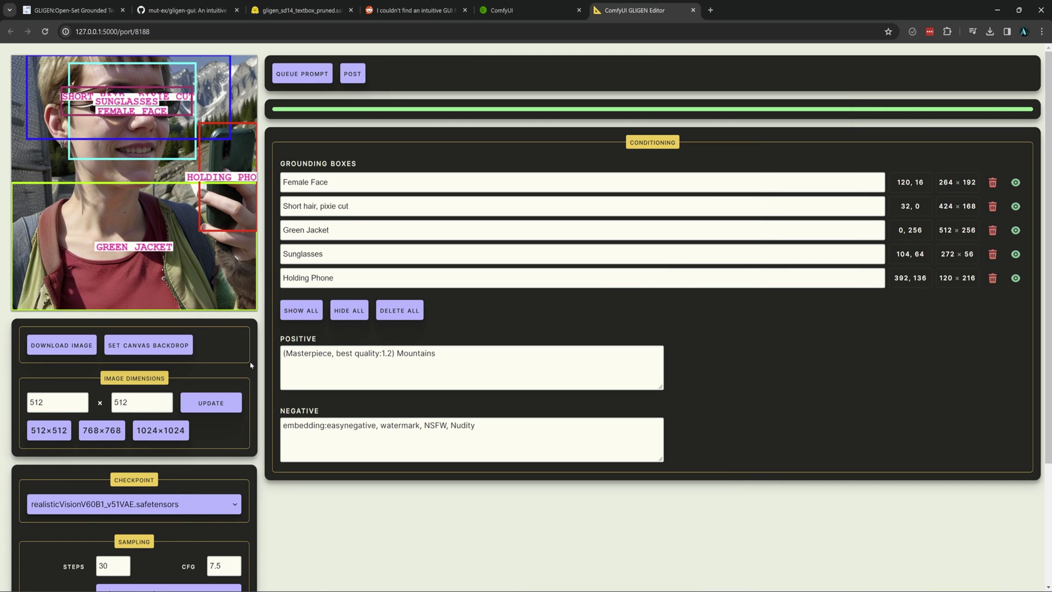
# - Load the portrait photo as the canvas backdrop and generate a new image
pyautogui.click(171, 346)
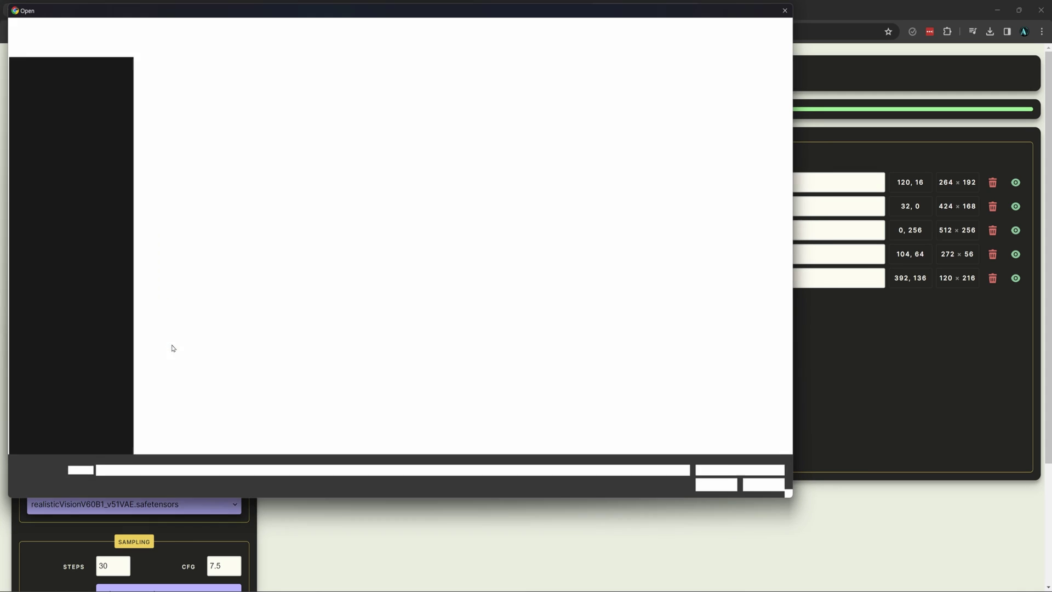
pyautogui.click(328, 241)
pyautogui.click(717, 486)
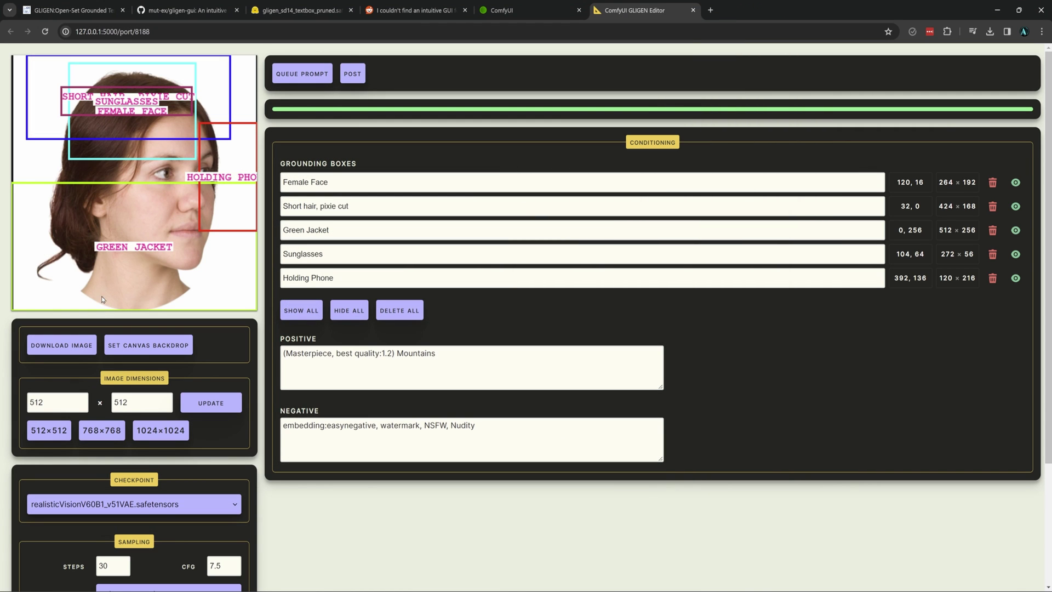
pyautogui.click(313, 73)
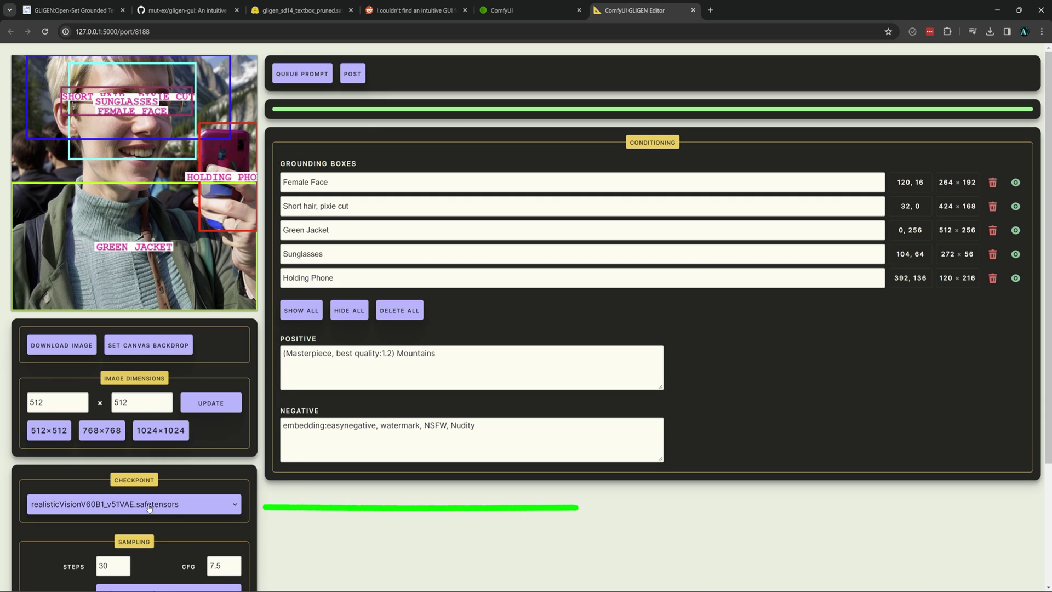
# - Check the Checkpoint list and keep realisticVisionV60B1
pyautogui.click(174, 505)
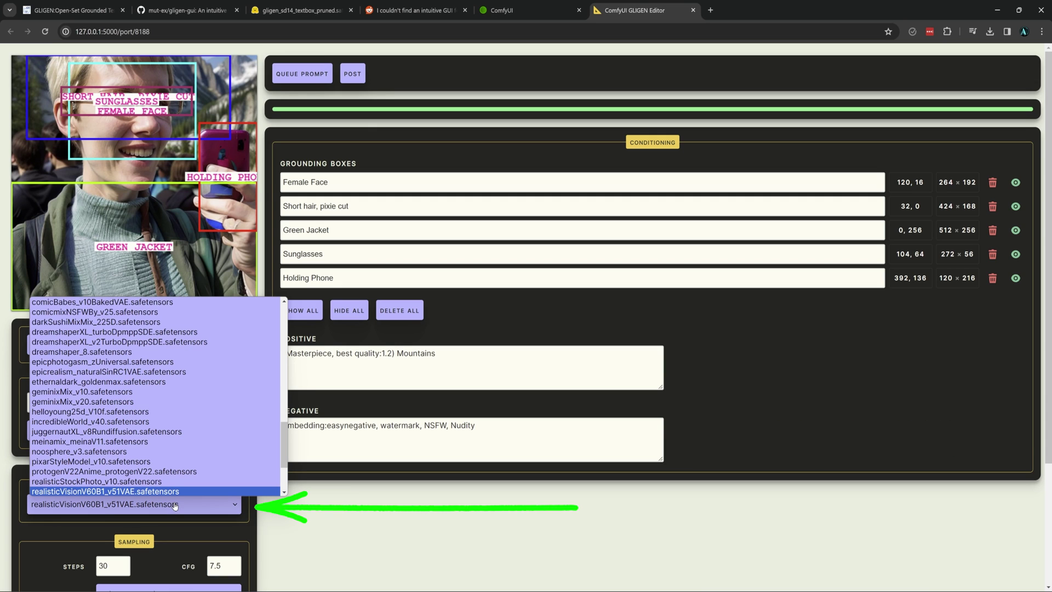
pyautogui.click(143, 492)
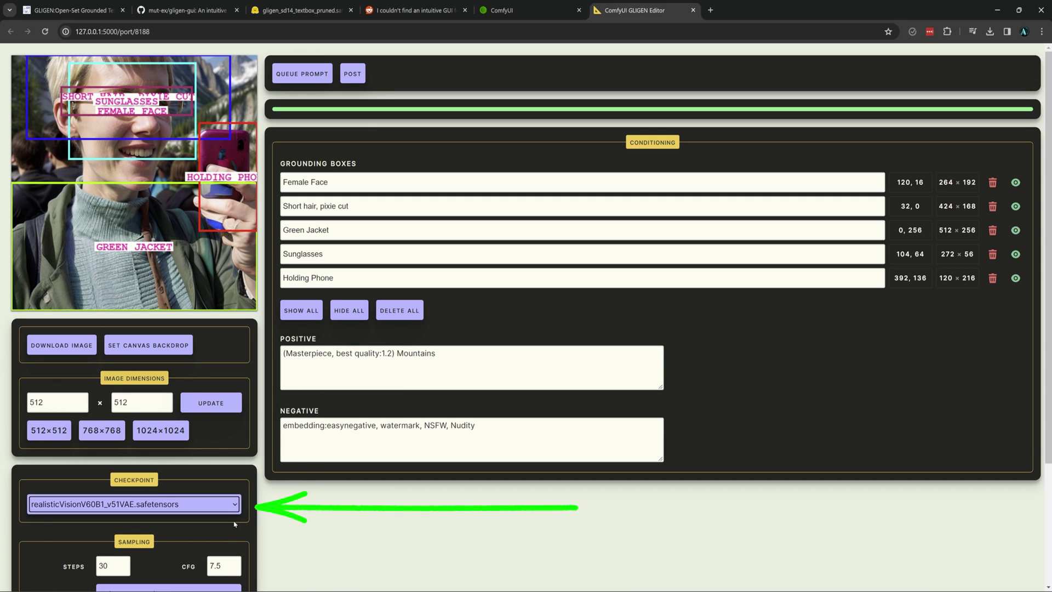
pyautogui.click(267, 525)
pyautogui.scroll(-3, 268, 523)
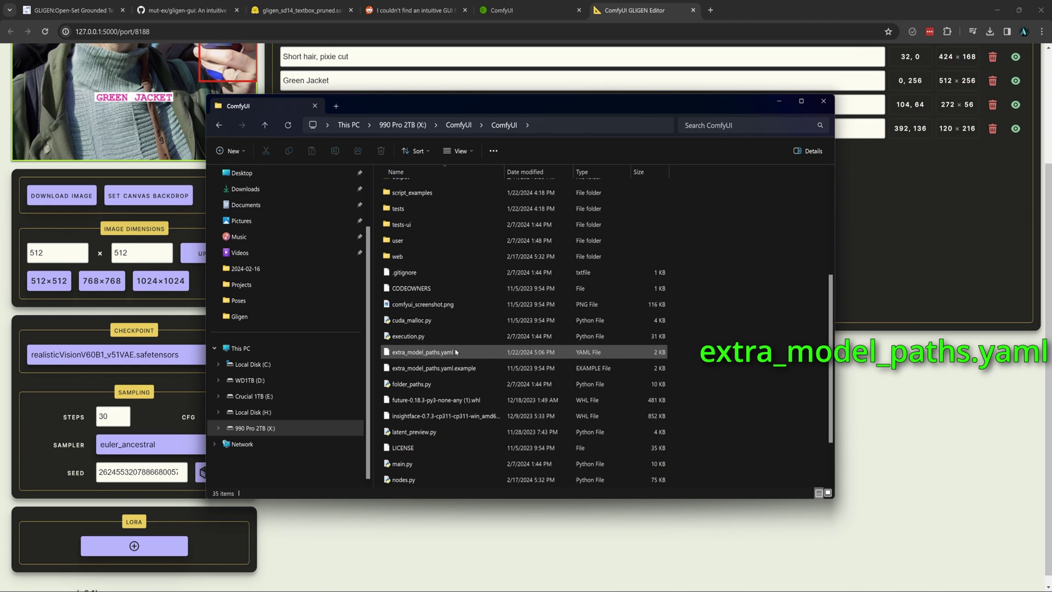
# - Open extra_model_paths.yaml in Notepad to view its a1111 base_path
pyautogui.rightClick(433, 353)
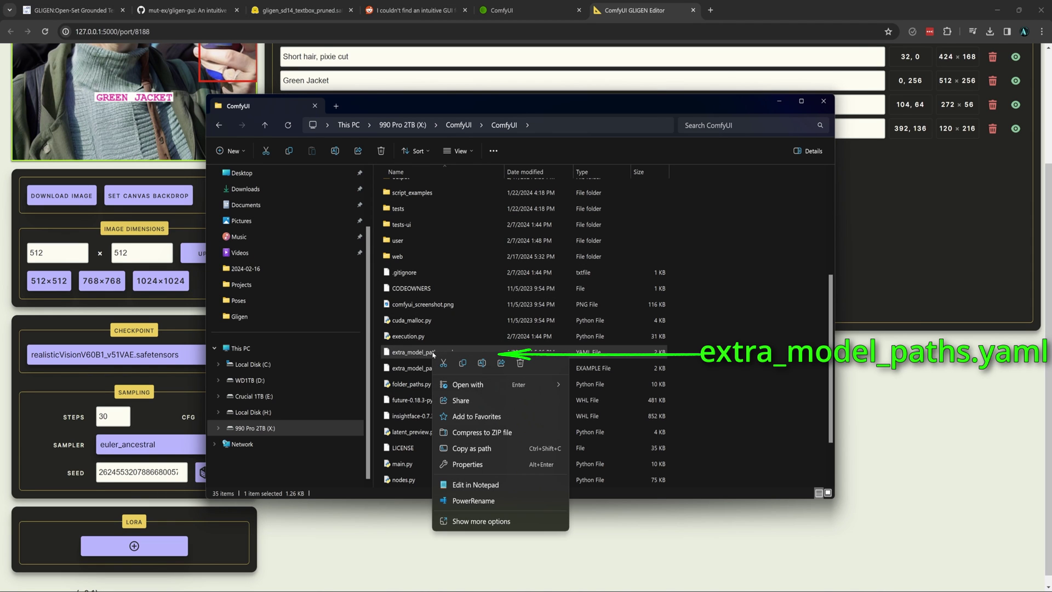
pyautogui.click(476, 485)
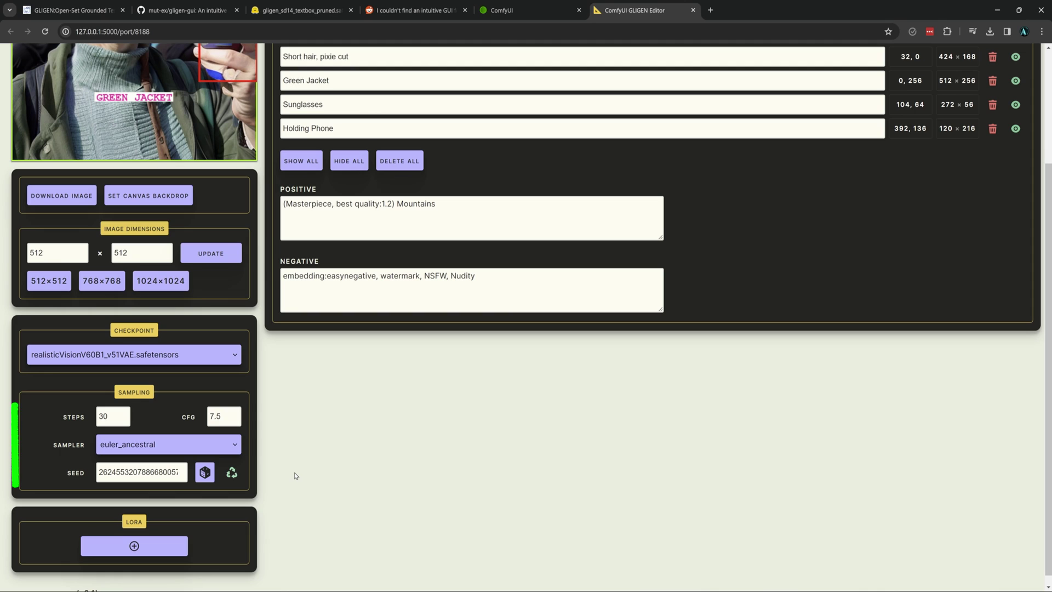
# - Review the Sampler options and leave euler_ancestral selected
pyautogui.click(236, 446)
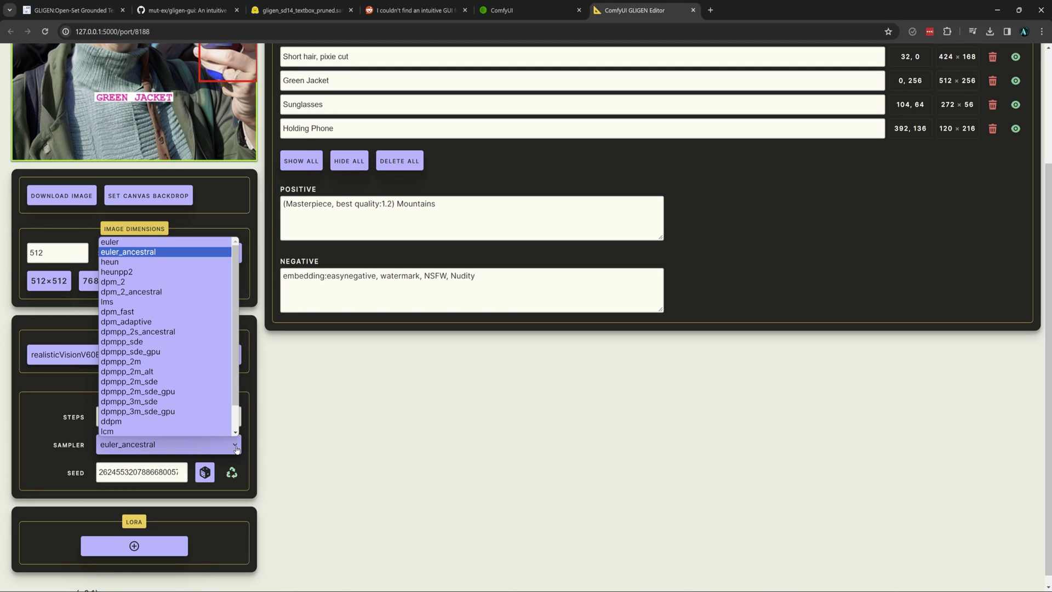
pyautogui.click(336, 460)
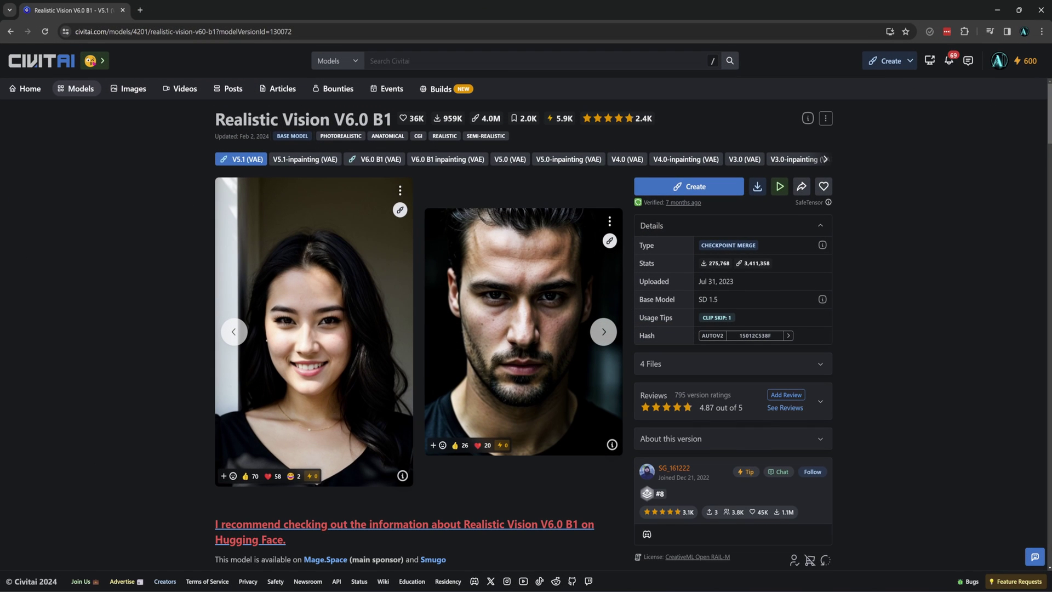
# - Scroll to the recommended settings: Euler A or DPM++ SDE Karras, CFG 3.5–7
pyautogui.scroll(-9, 1013, 537)
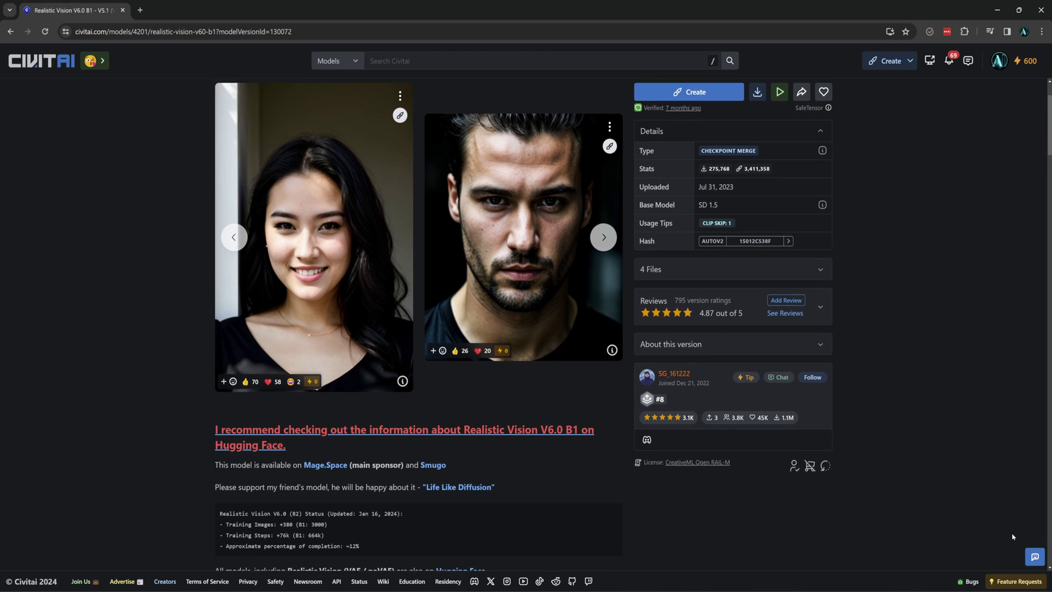
pyautogui.scroll(-7, 1011, 527)
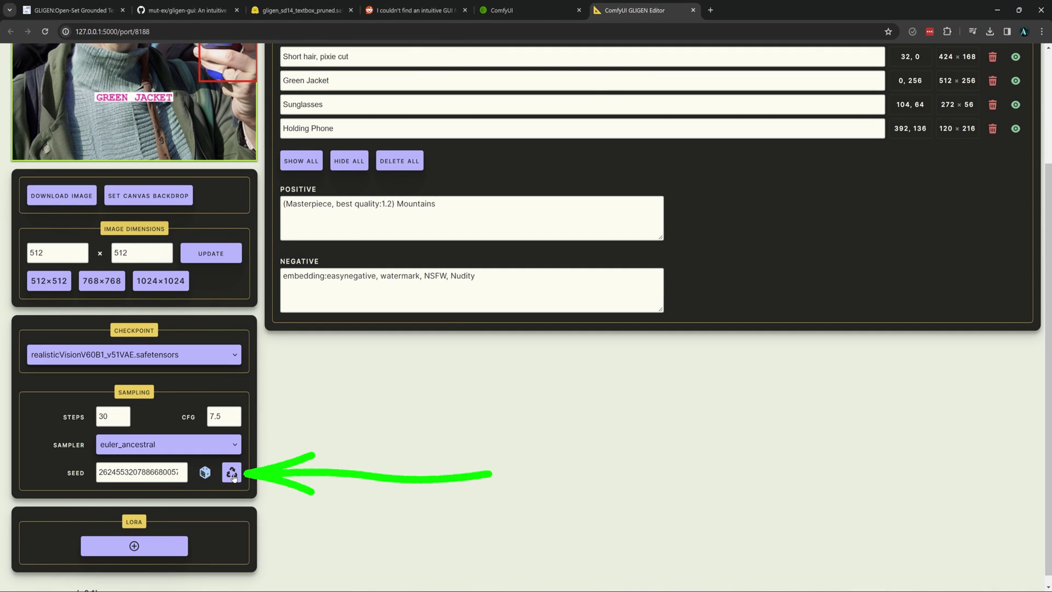
# - Set the seed to 123
pyautogui.doubleClick(174, 474)
pyautogui.write('123')
pyautogui.scroll(-2, 174, 474)
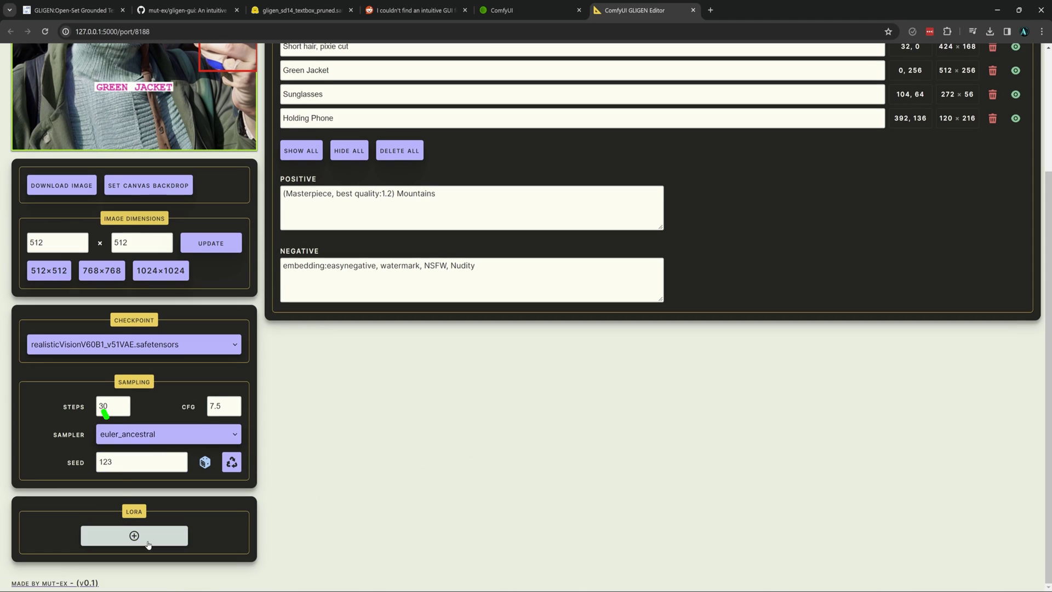
# - Add an arcane_offset.safetensors LoRA entry at strength 1.0
pyautogui.click(148, 544)
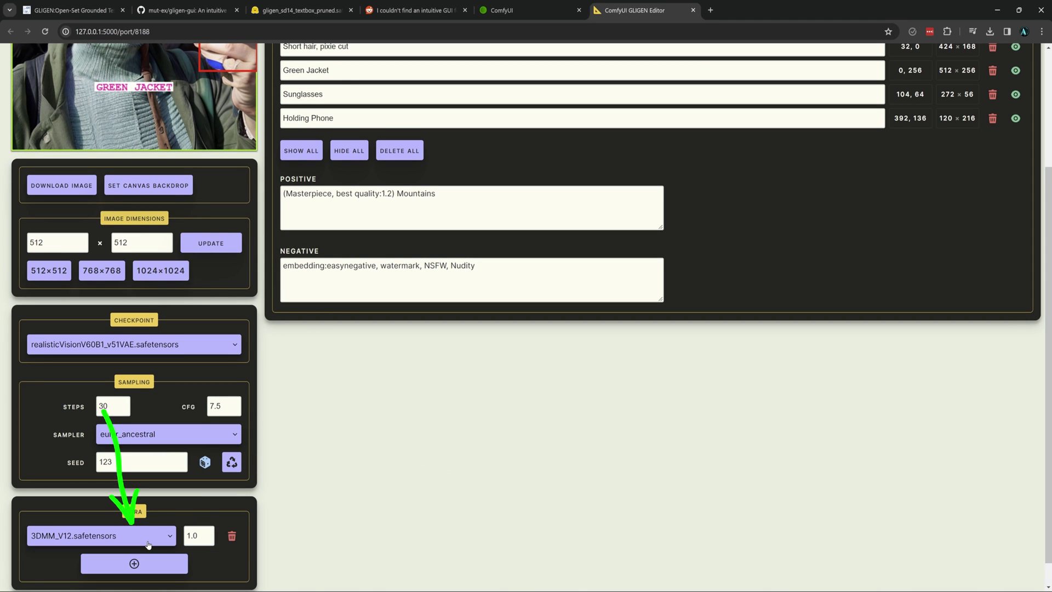
pyautogui.scroll(-1, 134, 535)
pyautogui.click(154, 507)
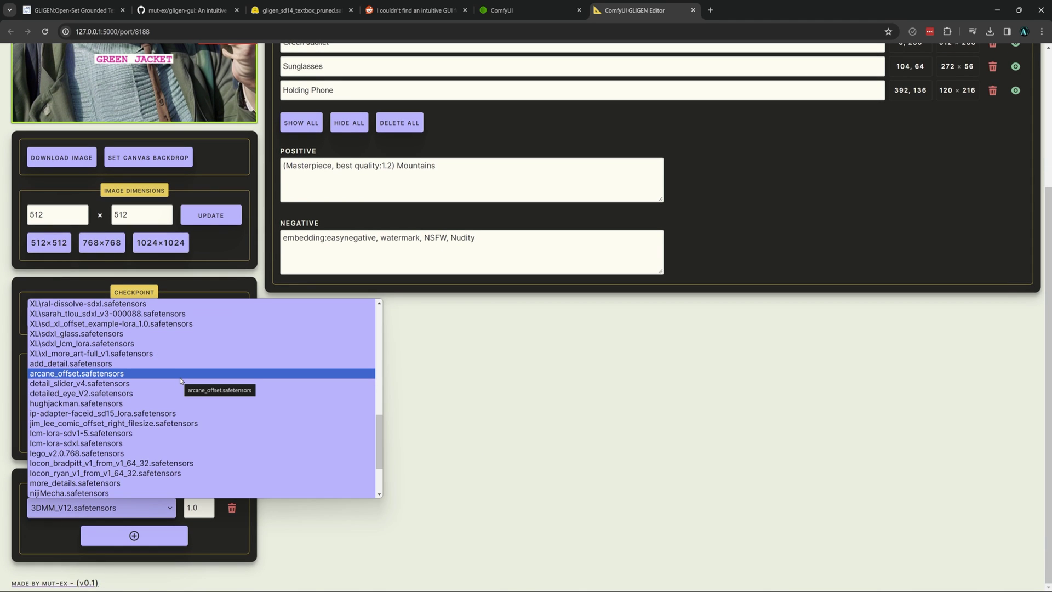
pyautogui.click(163, 377)
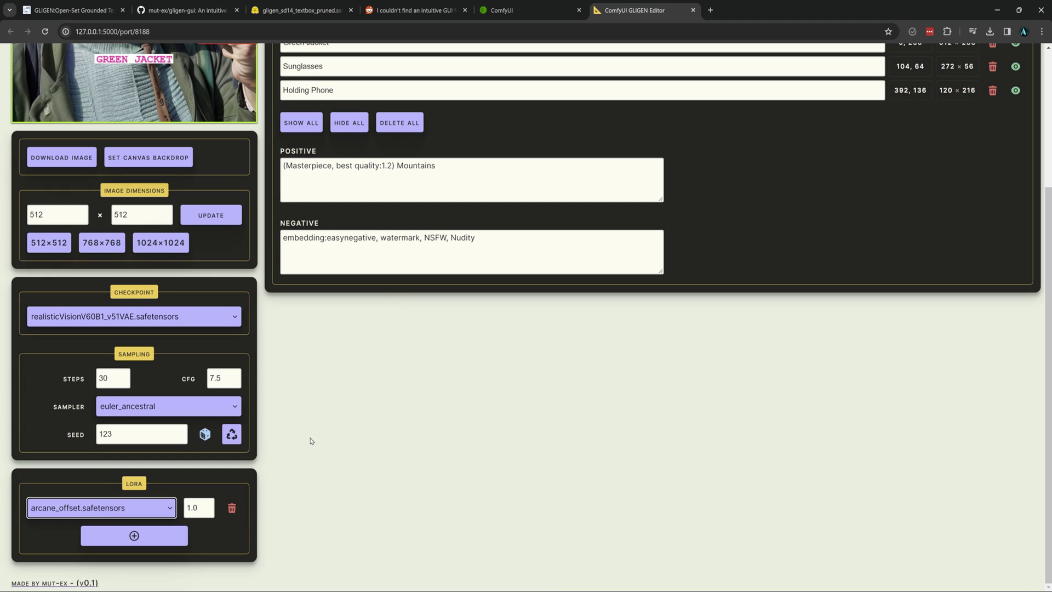
pyautogui.scroll(4, 327, 462)
# - Generate the sunglasses portrait with the new settings and hide all box overlays
pyautogui.hotkey('ctrl', 'Return')
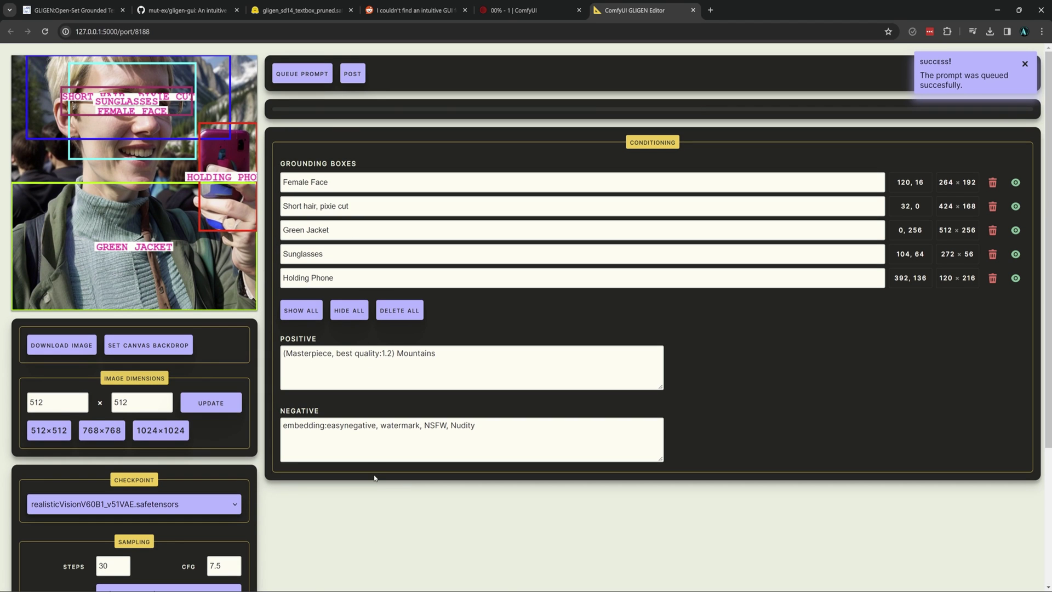
pyautogui.click(359, 312)
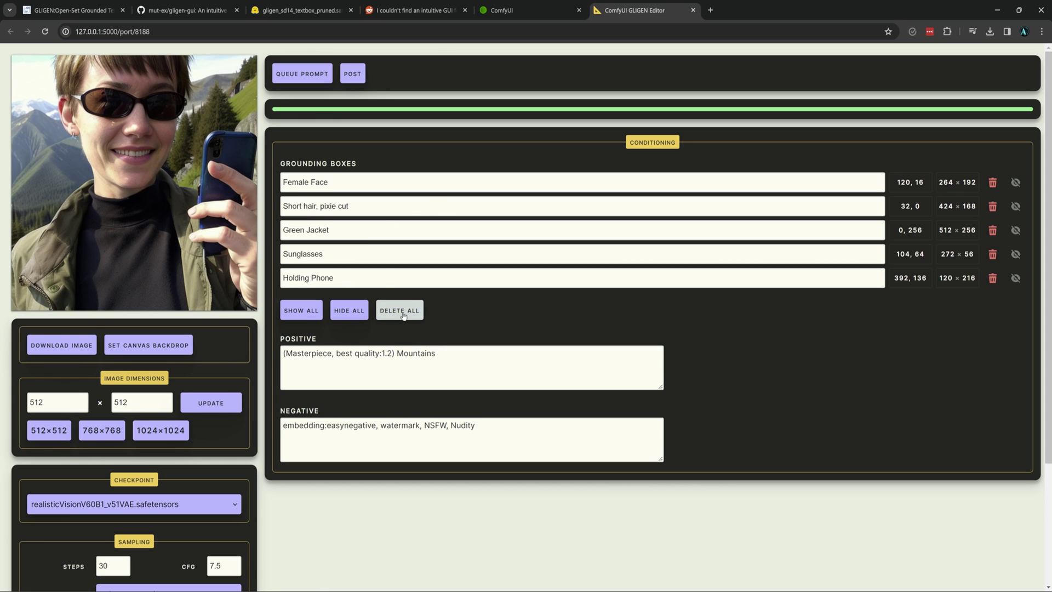
# - Replace the boxes with 'A man walking with a woman' and 'A woman walking', then generate
pyautogui.click(401, 310)
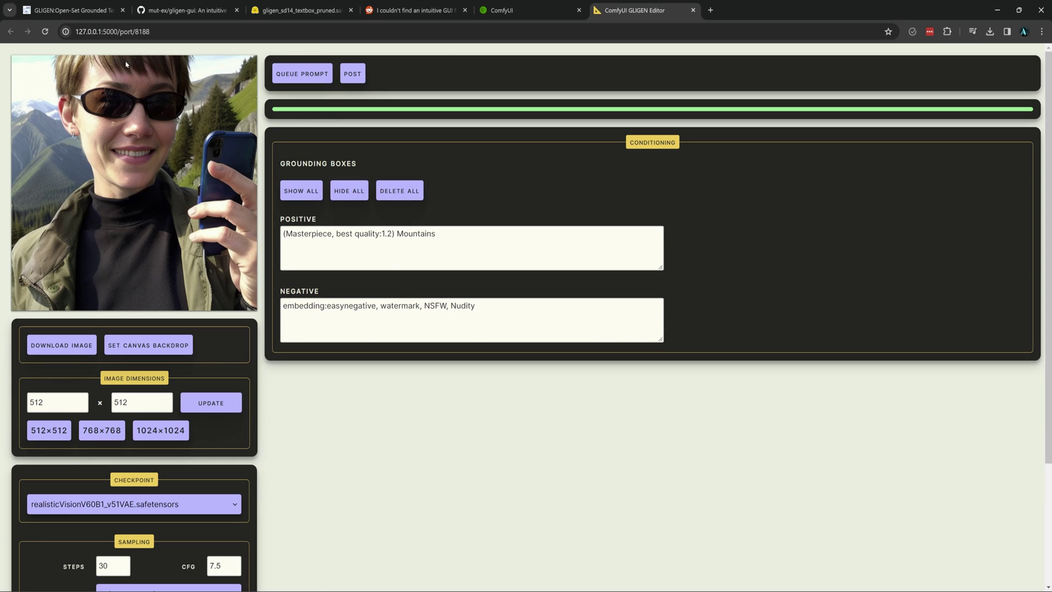
pyautogui.moveTo(118, 56); pyautogui.dragTo(258, 312)
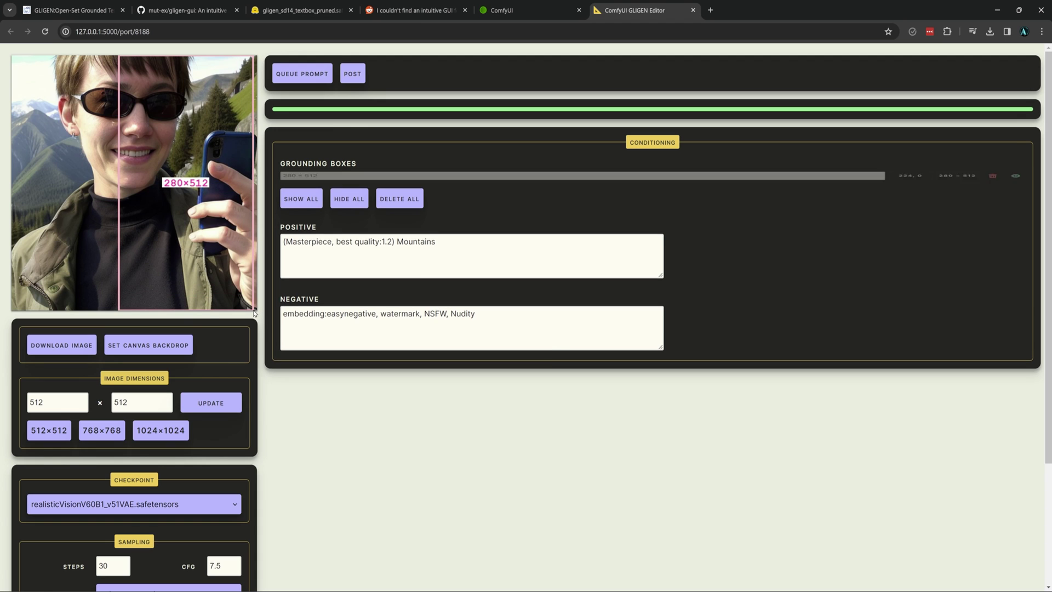
pyautogui.click(320, 180)
pyautogui.write('A man walking with a woma')
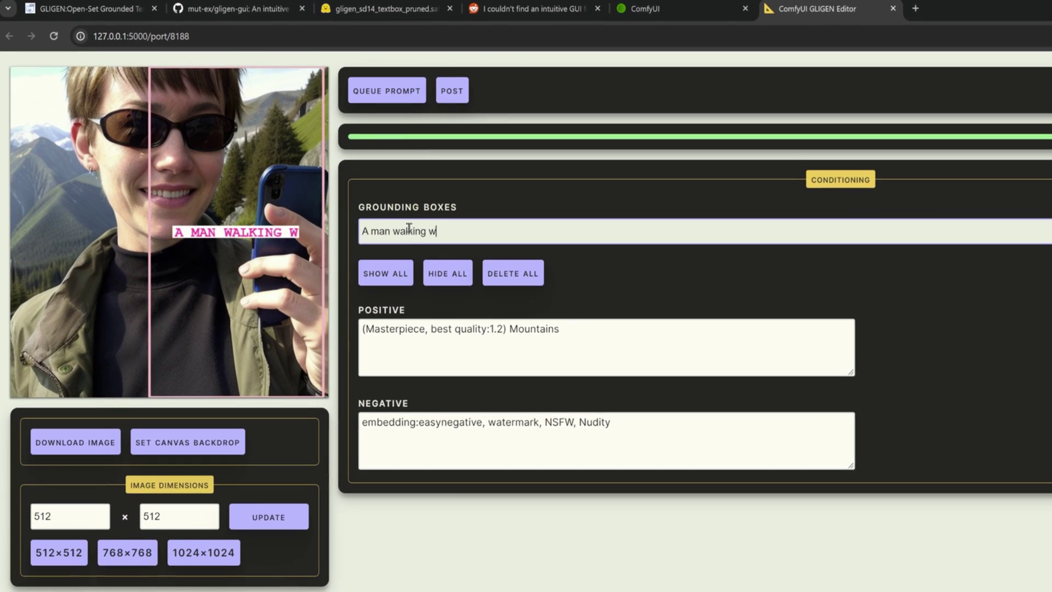
pyautogui.write('n')
pyautogui.moveTo(12, 70); pyautogui.dragTo(199, 406)
pyautogui.write('A woman walking')
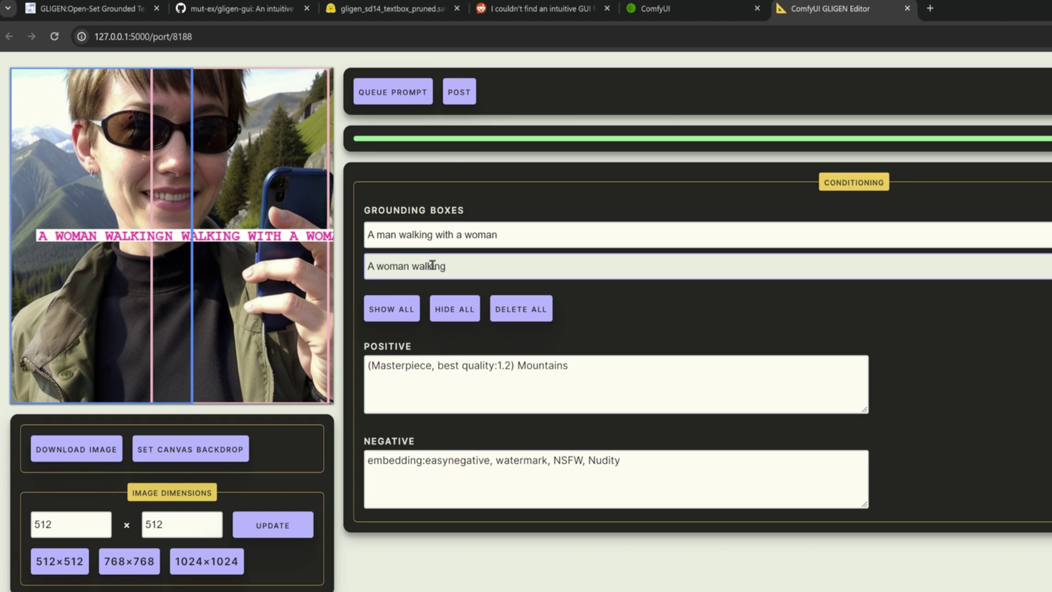
pyautogui.click(384, 98)
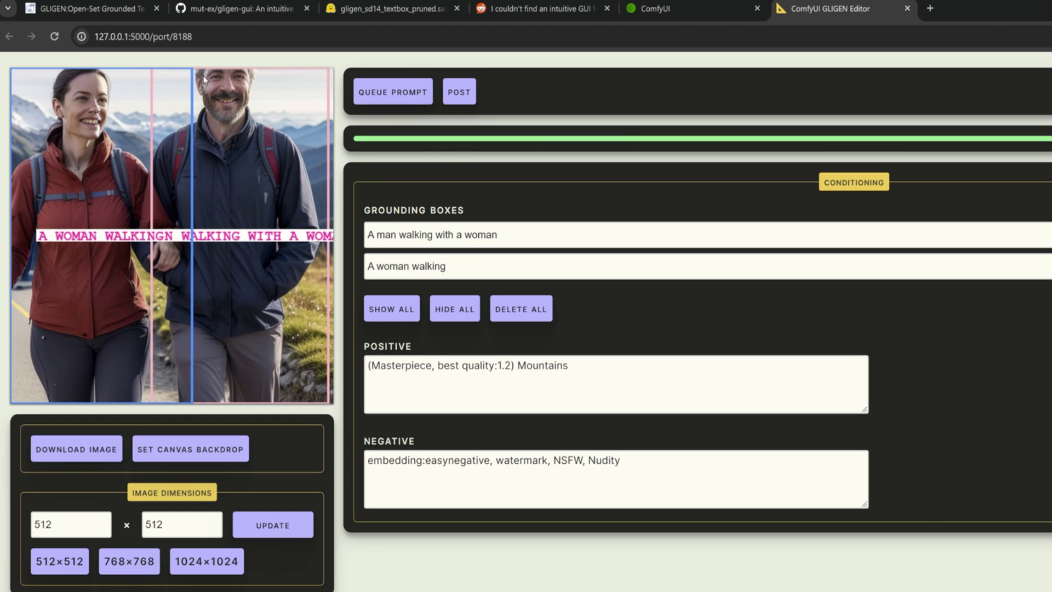
# - Add 'Sunglasses' and 'Leather Jacket' boxes on the woman, regenerating after each
pyautogui.moveTo(60, 84); pyautogui.dragTo(112, 110)
pyautogui.write('Sunglasses')
pyautogui.click(411, 98)
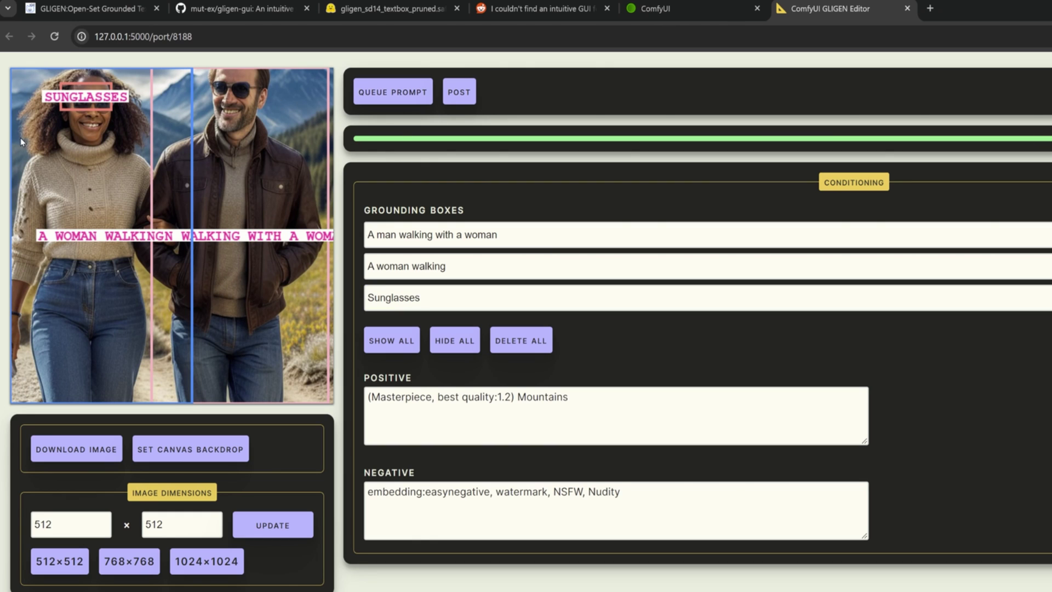
pyautogui.moveTo(10, 131); pyautogui.dragTo(147, 271)
pyautogui.click(442, 330)
pyautogui.write('Leather Jacket')
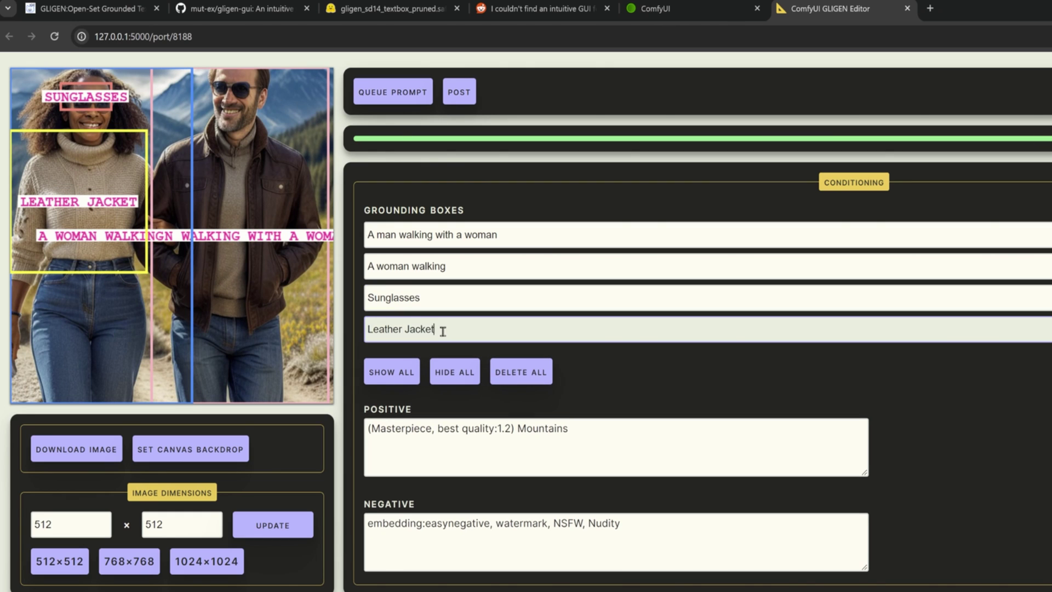
pyautogui.click(402, 90)
# - Draw a box over the man, then a tall box across the canvas middle
pyautogui.moveTo(172, 104); pyautogui.dragTo(308, 294)
pyautogui.click(445, 365)
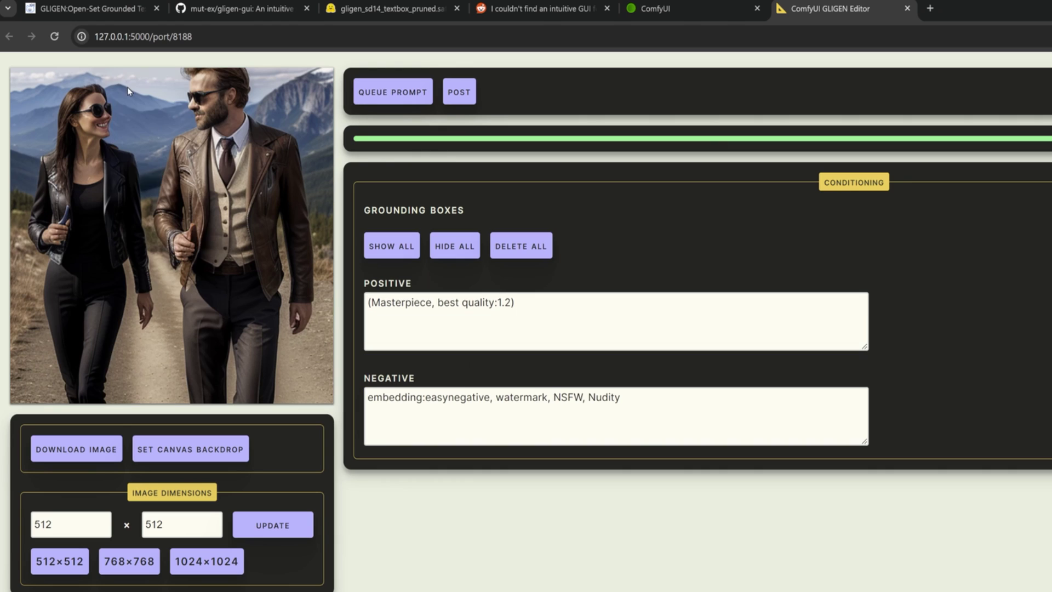
pyautogui.moveTo(112, 78); pyautogui.dragTo(227, 403)
# - Label the middle box 'Door' and generate a room image
pyautogui.click(400, 234)
pyautogui.write('Door')
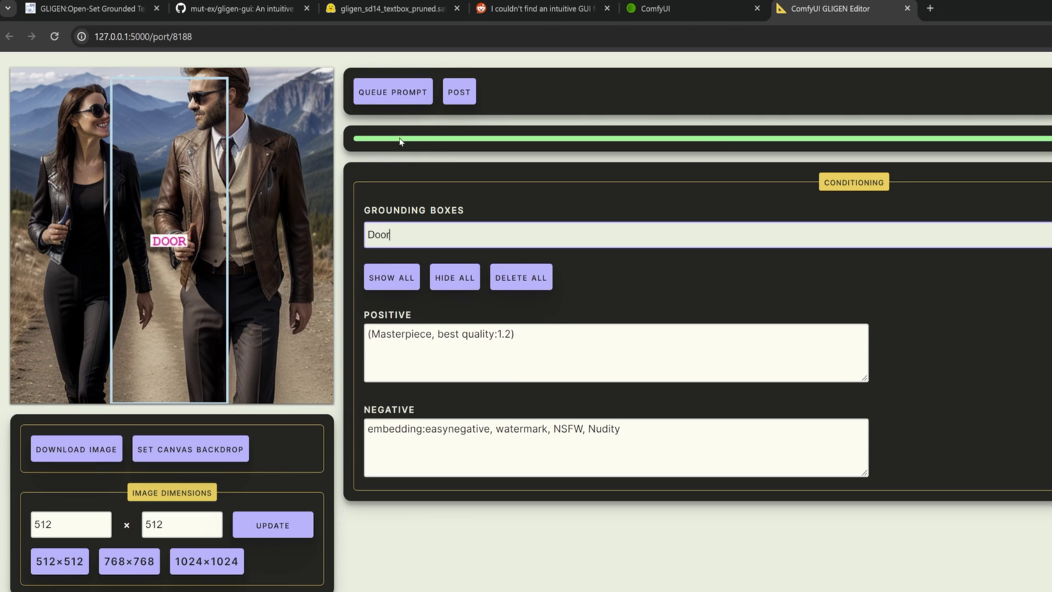
pyautogui.click(393, 91)
# - Add 'Window' boxes at the top left and top right, then generate
pyautogui.moveTo(237, 72); pyautogui.dragTo(329, 220)
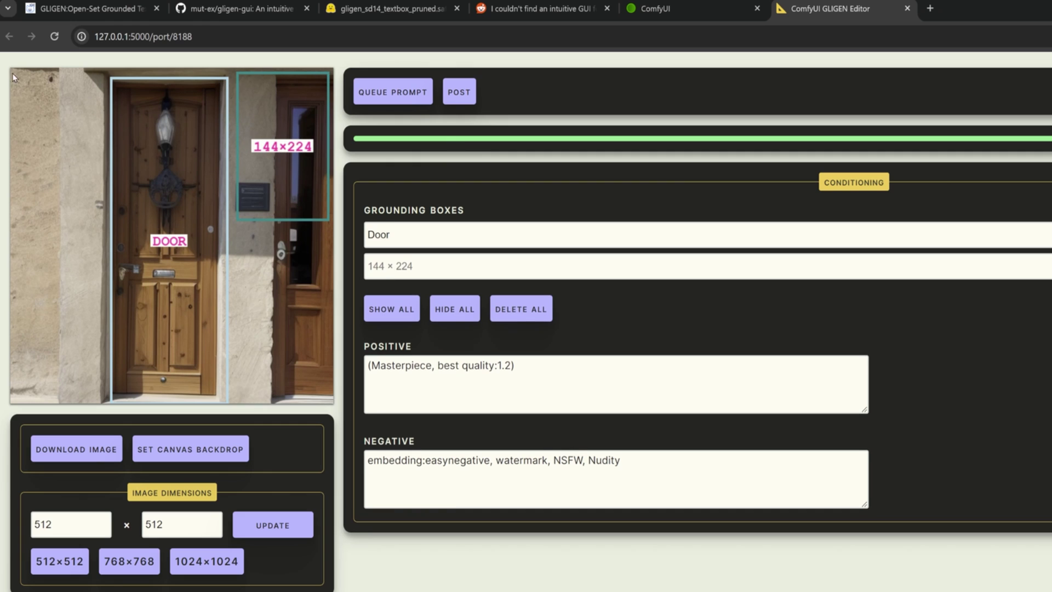
pyautogui.moveTo(13, 74); pyautogui.dragTo(102, 231)
pyautogui.click(462, 272)
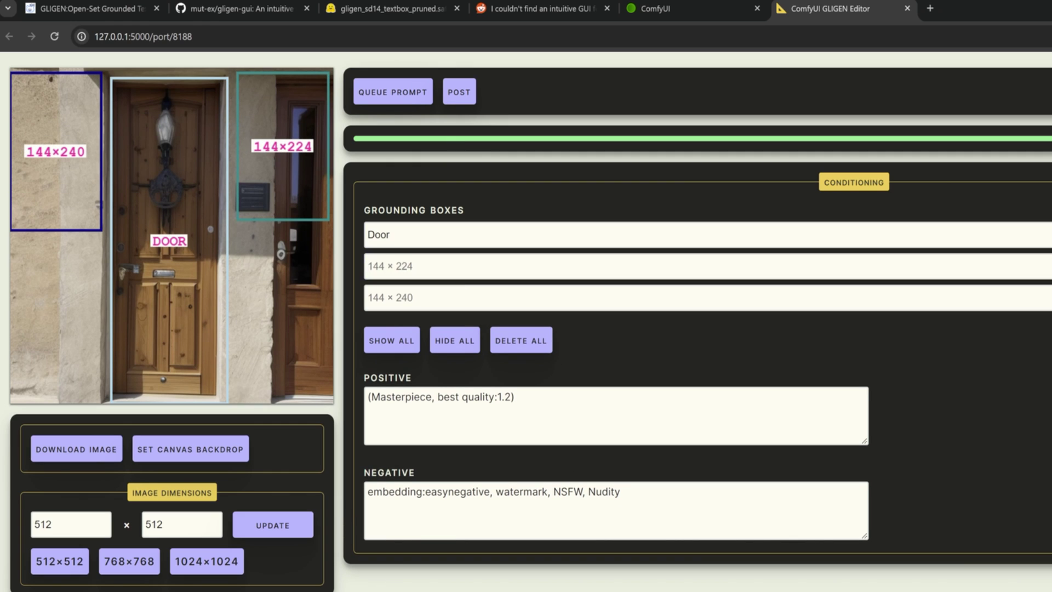
pyautogui.hotkey('ctrl', 'z')
pyautogui.hotkey('ctrl', 'z')
pyautogui.moveTo(11, 69); pyautogui.dragTo(107, 210)
pyautogui.moveTo(233, 70); pyautogui.dragTo(329, 214)
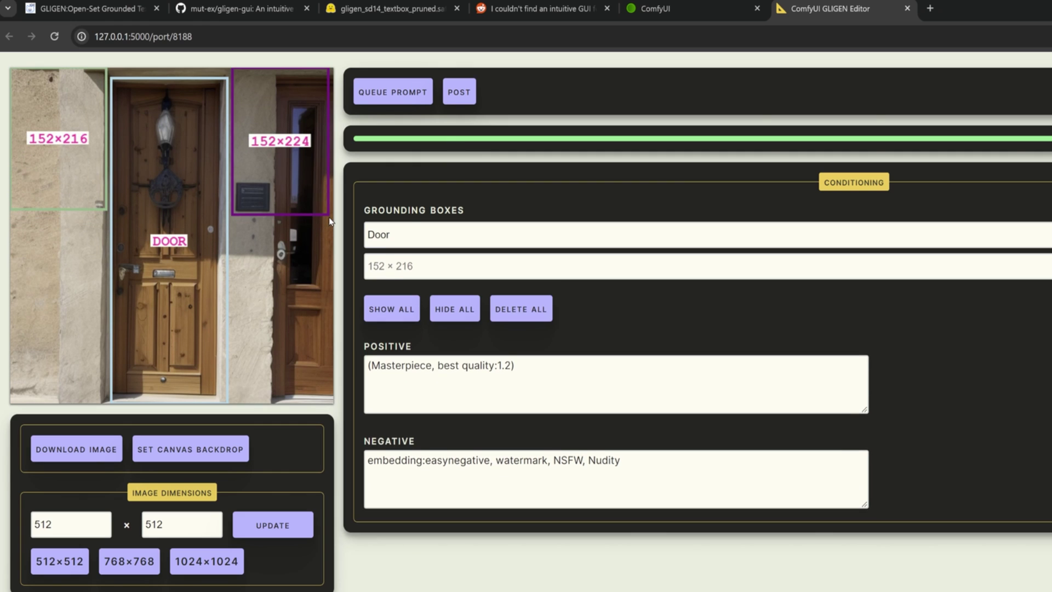
pyautogui.click(409, 267)
pyautogui.write('Window')
pyautogui.click(415, 296)
pyautogui.write('Window')
pyautogui.click(402, 98)
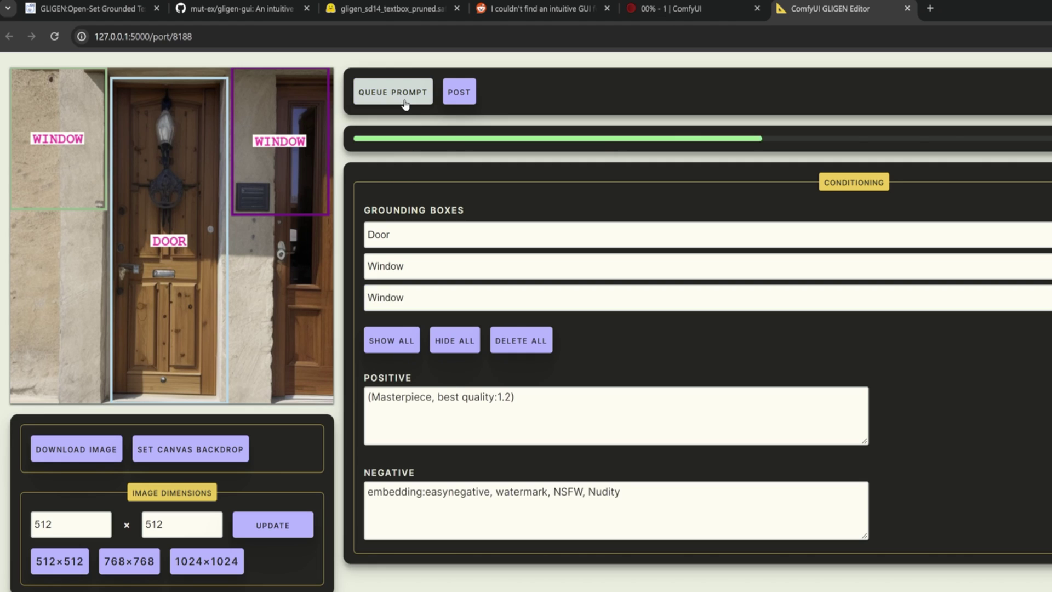
# - Add a 'Chair' box lower right and a 'Table' box lower left, generating after each
pyautogui.moveTo(213, 247); pyautogui.dragTo(331, 403)
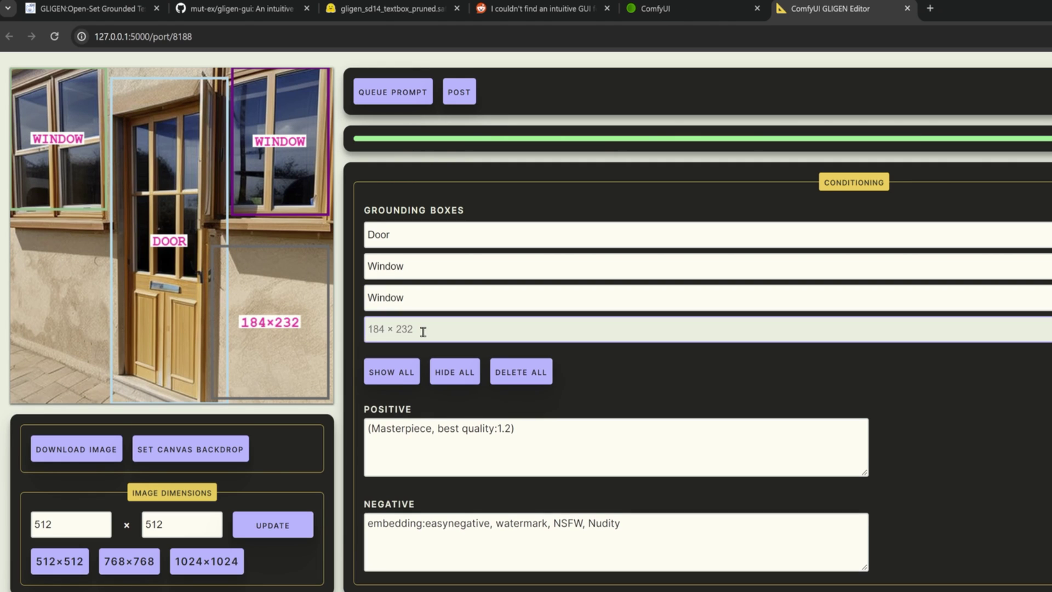
pyautogui.click(383, 329)
pyautogui.write('Chair')
pyautogui.click(384, 91)
pyautogui.moveTo(15, 236); pyautogui.dragTo(107, 399)
pyautogui.click(421, 353)
pyautogui.write('Table')
pyautogui.click(384, 92)
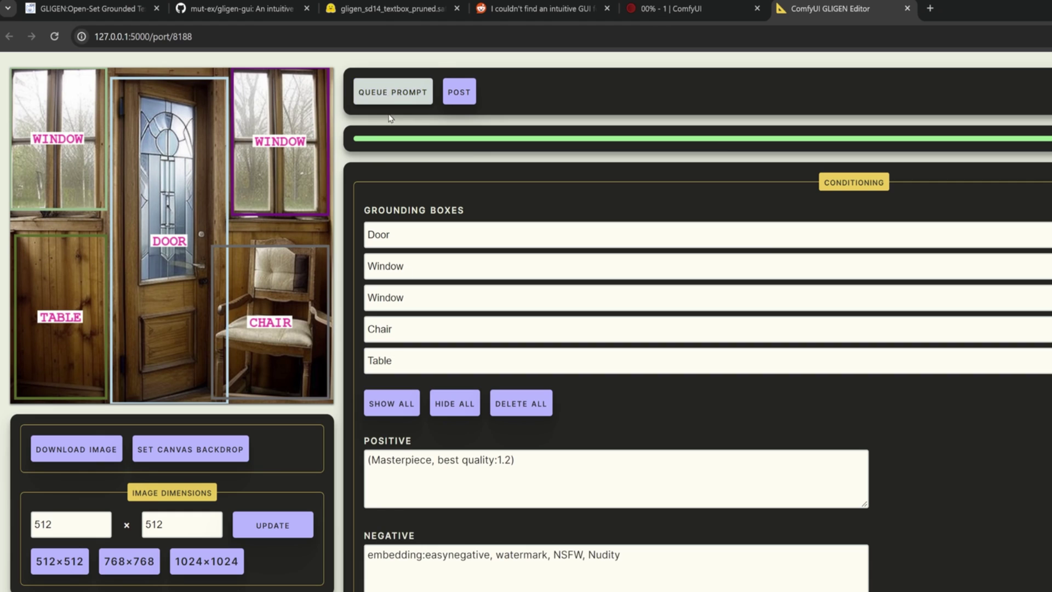
# - Generate five more room variations, then delete all grounding boxes
pyautogui.click(384, 92)
pyautogui.click(378, 94)
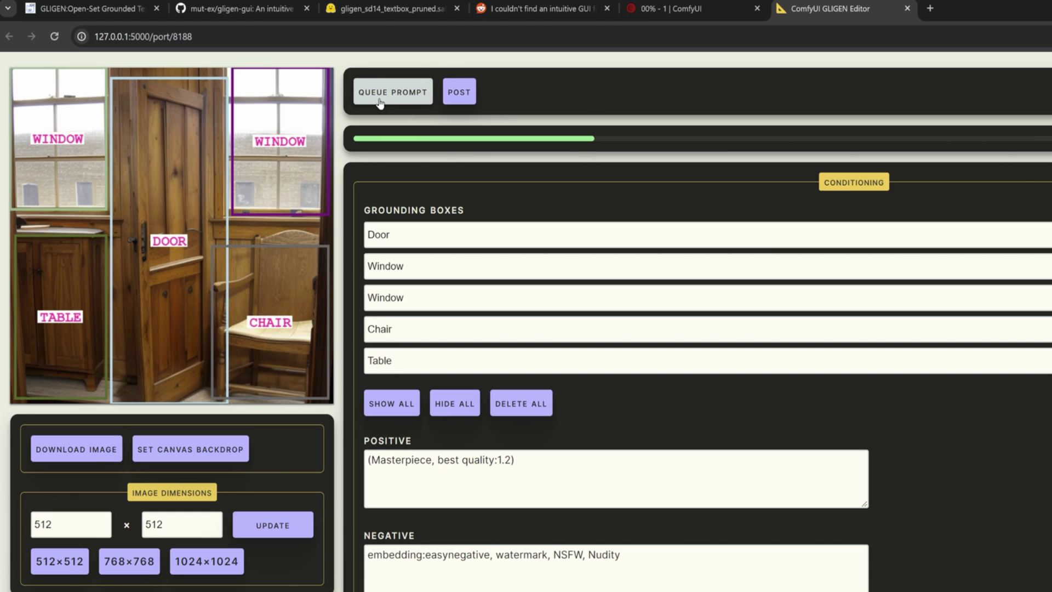
pyautogui.click(389, 94)
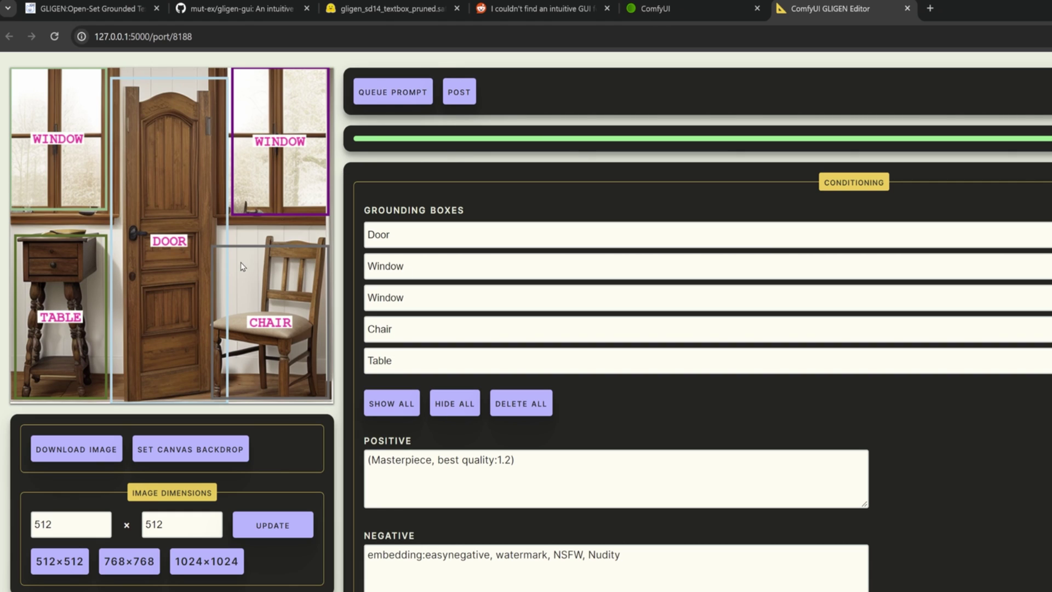
pyautogui.click(388, 98)
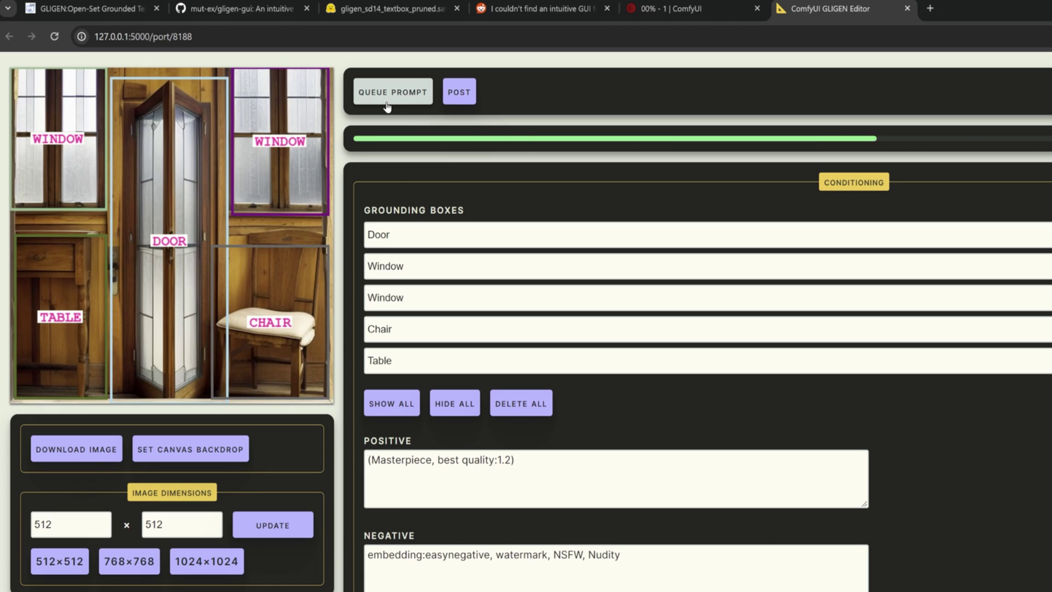
pyautogui.click(389, 95)
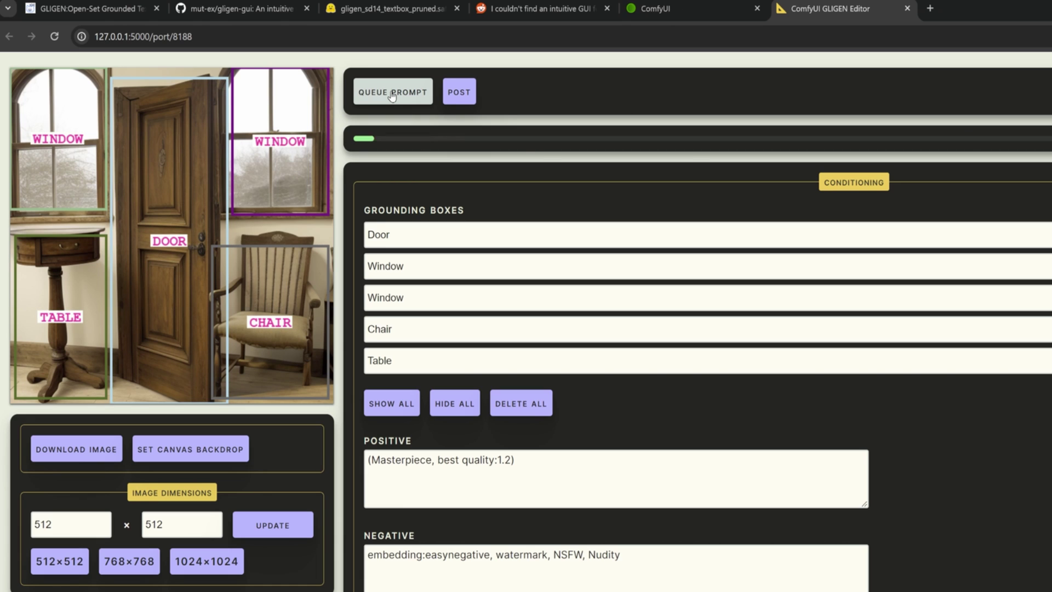
pyautogui.click(521, 403)
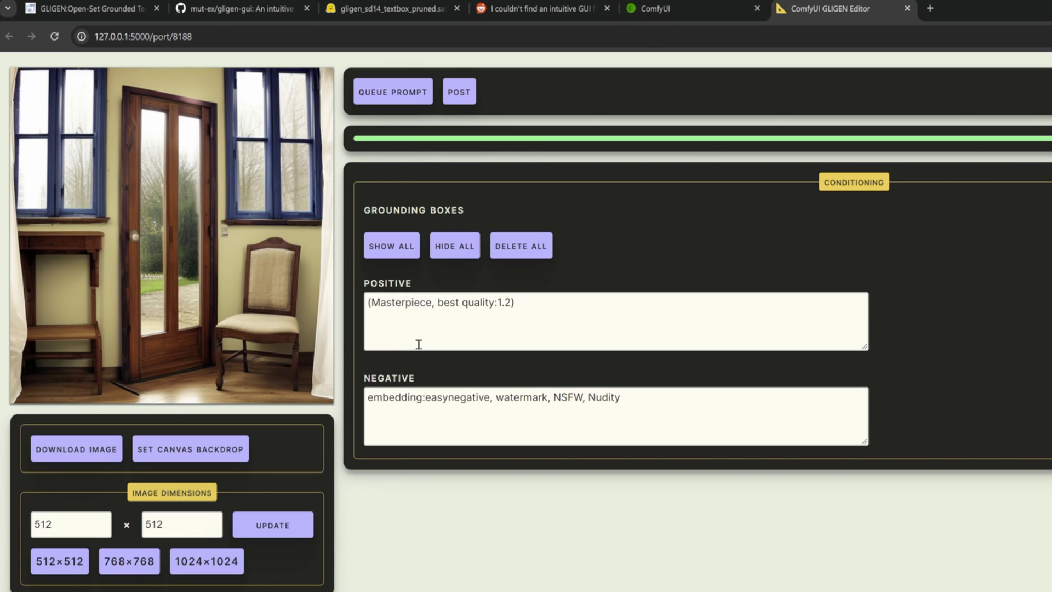
# - Add a House box at upper right and a River box across the bottom, then generate
pyautogui.moveTo(188, 74)
pyautogui.mouseDown()
pyautogui.moveTo(329, 162)
pyautogui.moveTo(329, 230)
pyautogui.mouseUp()
pyautogui.click(469, 234)
pyautogui.write('House')
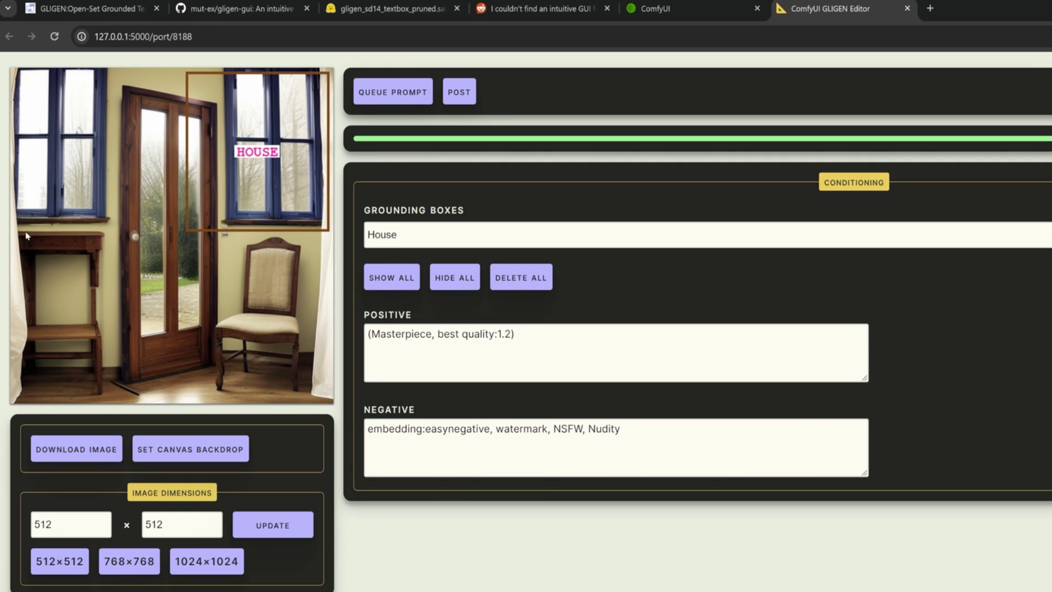
pyautogui.moveTo(15, 230); pyautogui.dragTo(328, 403)
pyautogui.click(405, 266)
pyautogui.write('River')
pyautogui.click(388, 94)
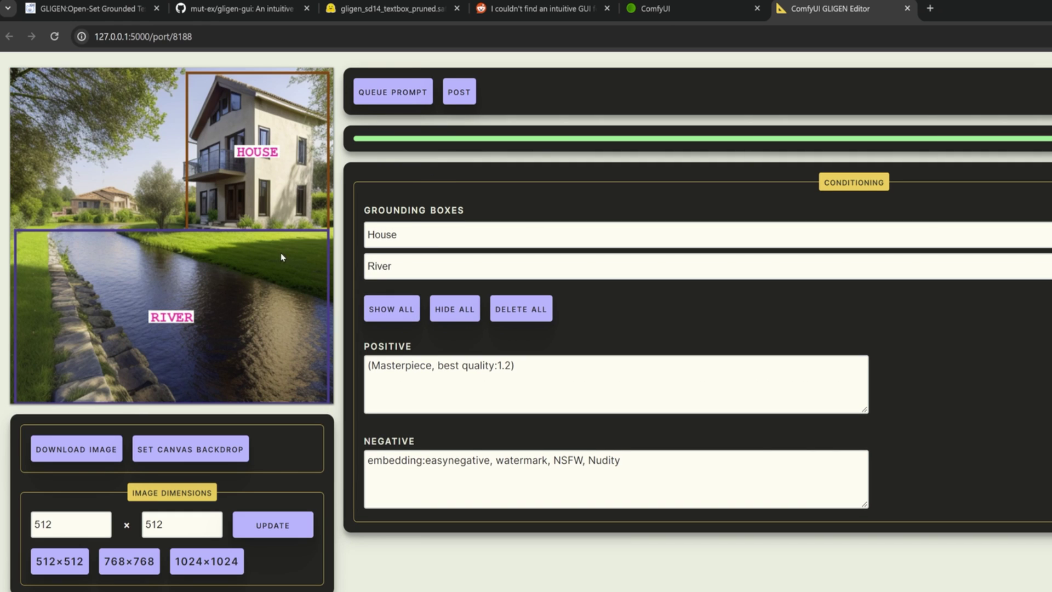
# - Add a Mountains box at the top left and regenerate the image
pyautogui.moveTo(12, 74); pyautogui.dragTo(168, 221)
pyautogui.click(447, 301)
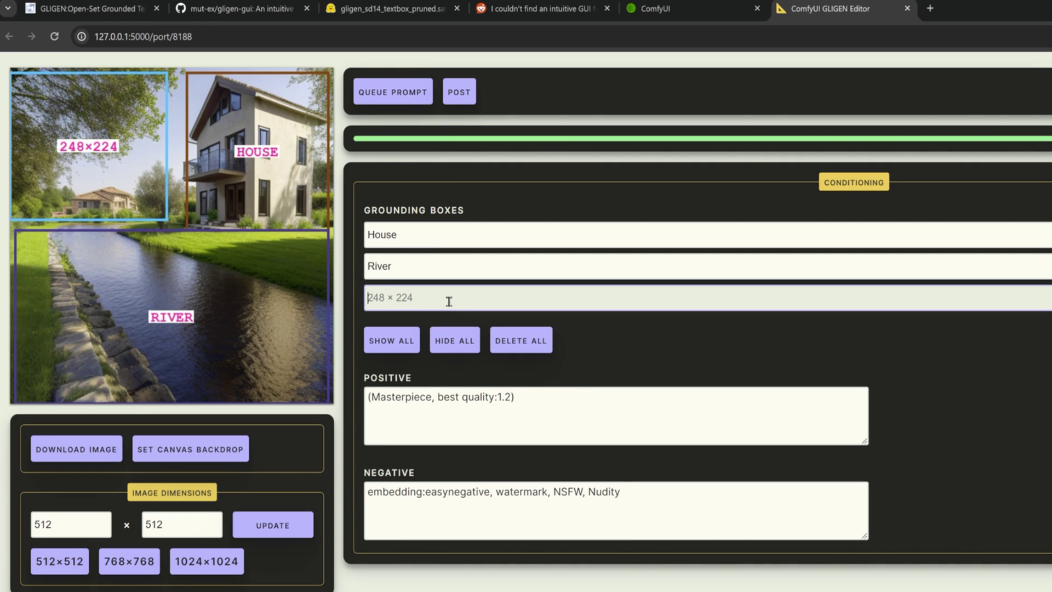
pyautogui.write('Mountains')
pyautogui.click(385, 95)
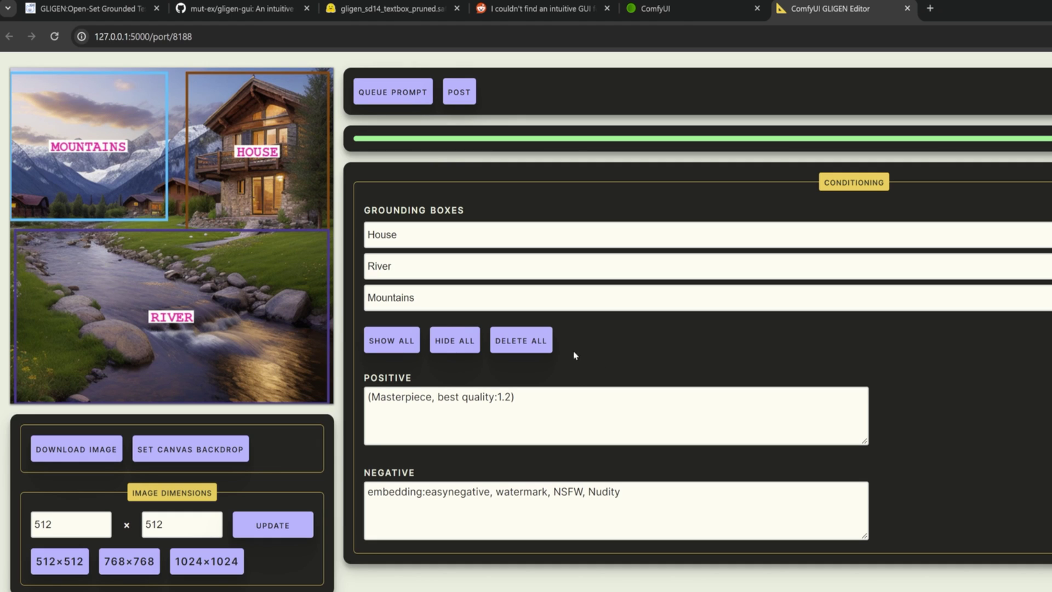
# - Draw a small box beside the river for an animal
pyautogui.click(447, 303)
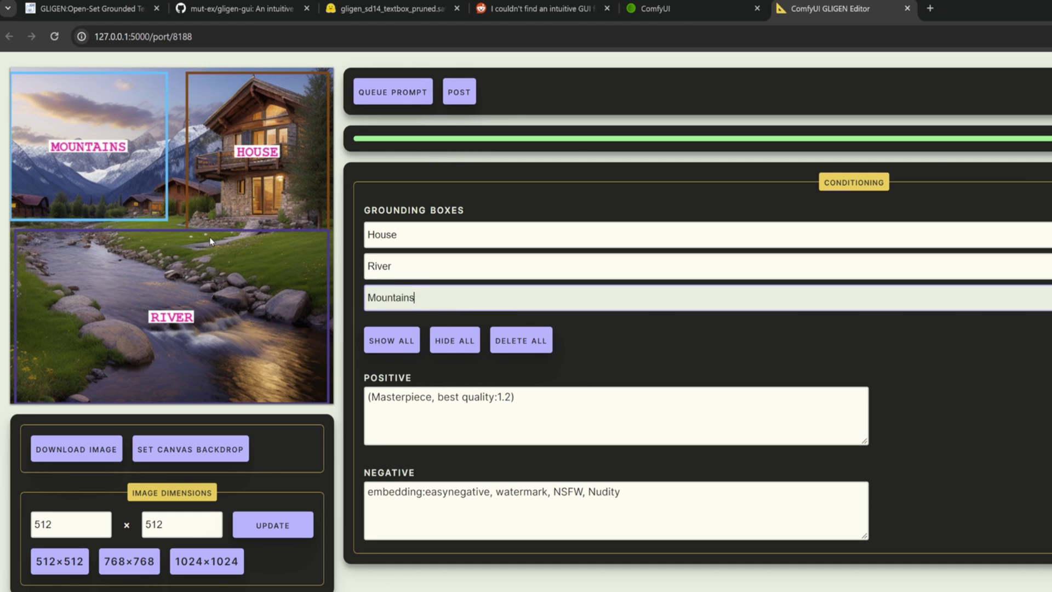
pyautogui.moveTo(208, 236); pyautogui.dragTo(314, 315)
pyautogui.click(438, 339)
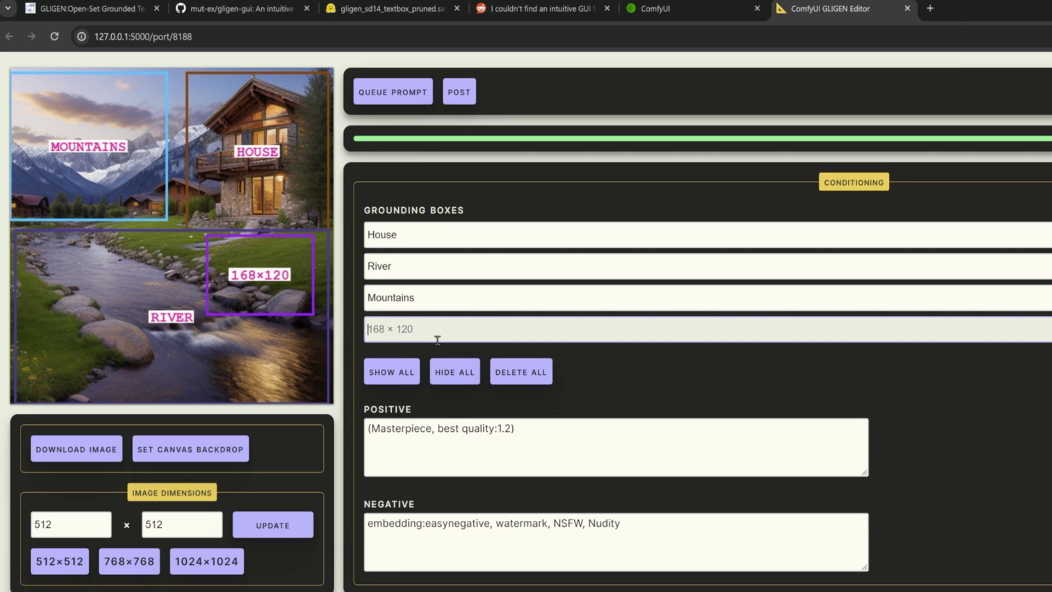
# - Label the small box Duck and generate, then regenerate with it relabelled Dog, then Bear
pyautogui.write('Duck')
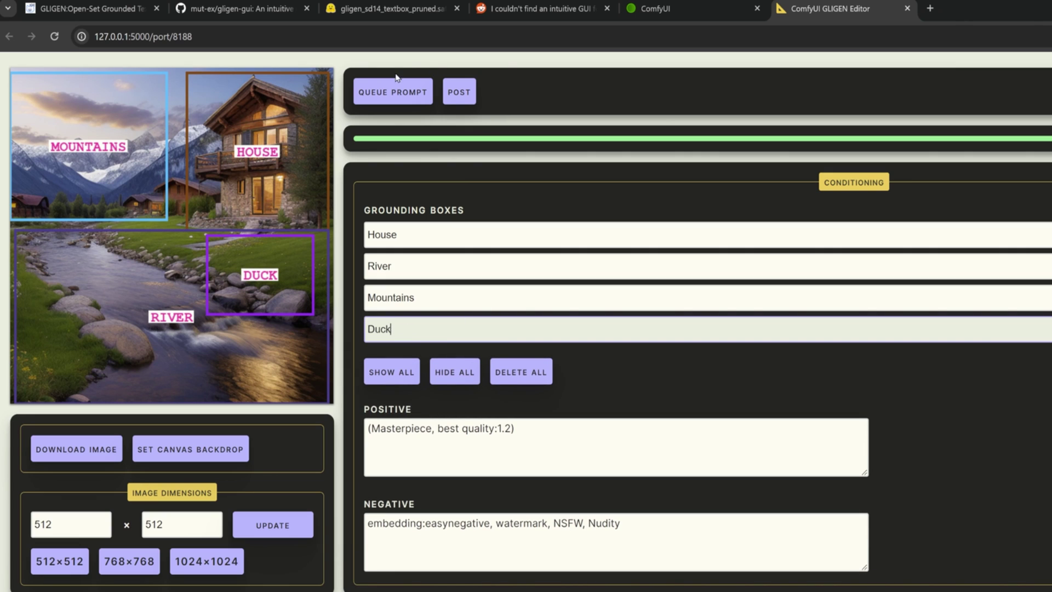
pyautogui.click(385, 87)
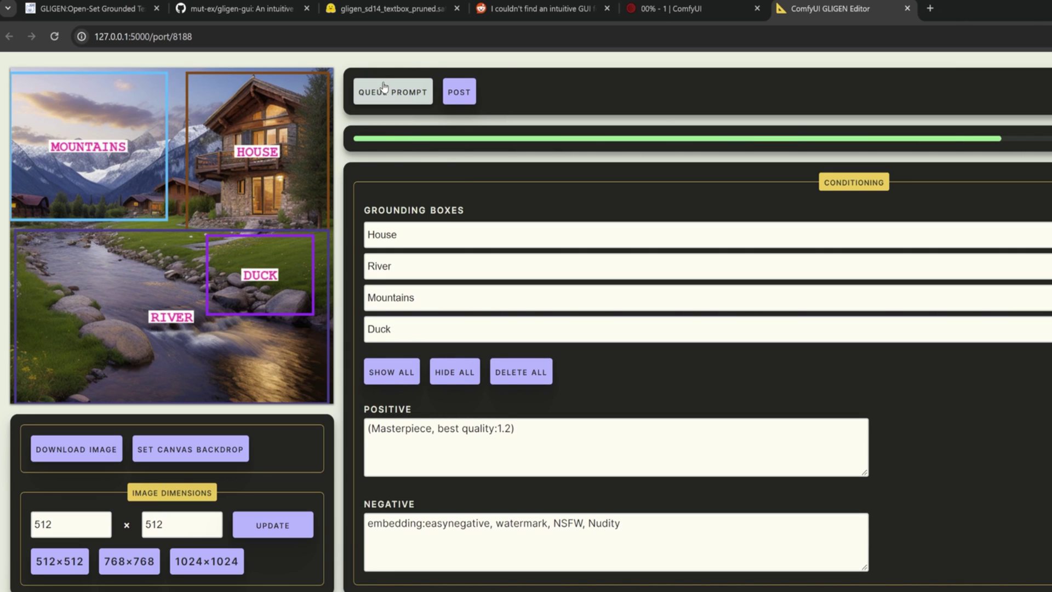
pyautogui.doubleClick(429, 335)
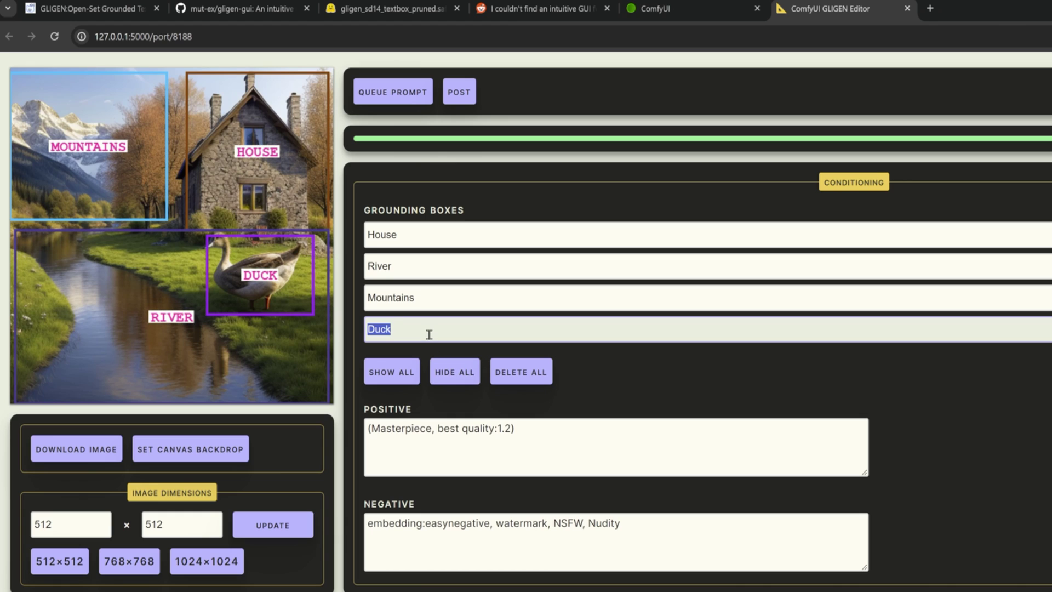
pyautogui.write('Dog')
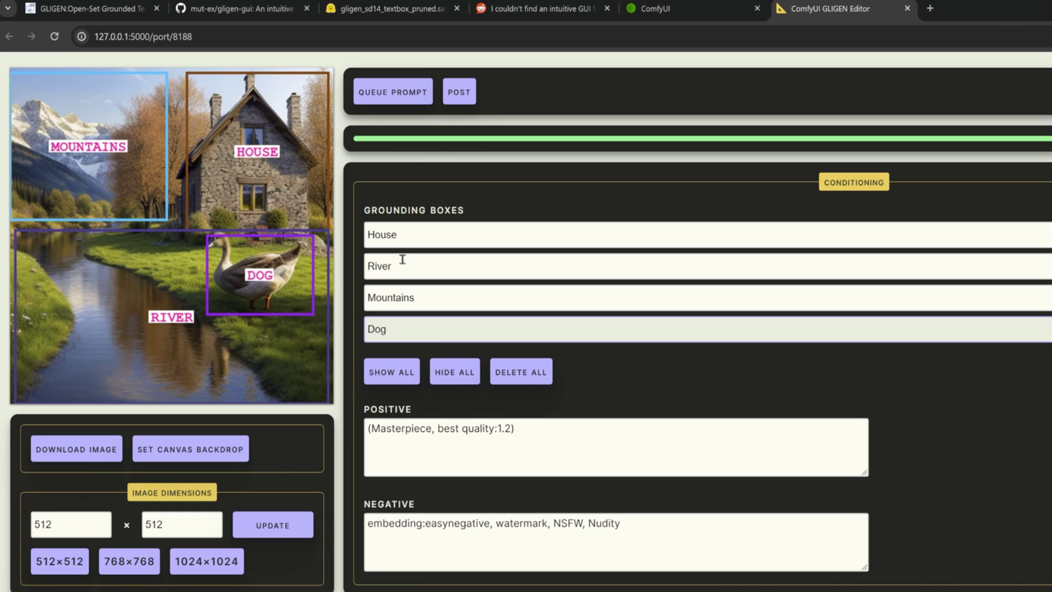
pyautogui.click(408, 96)
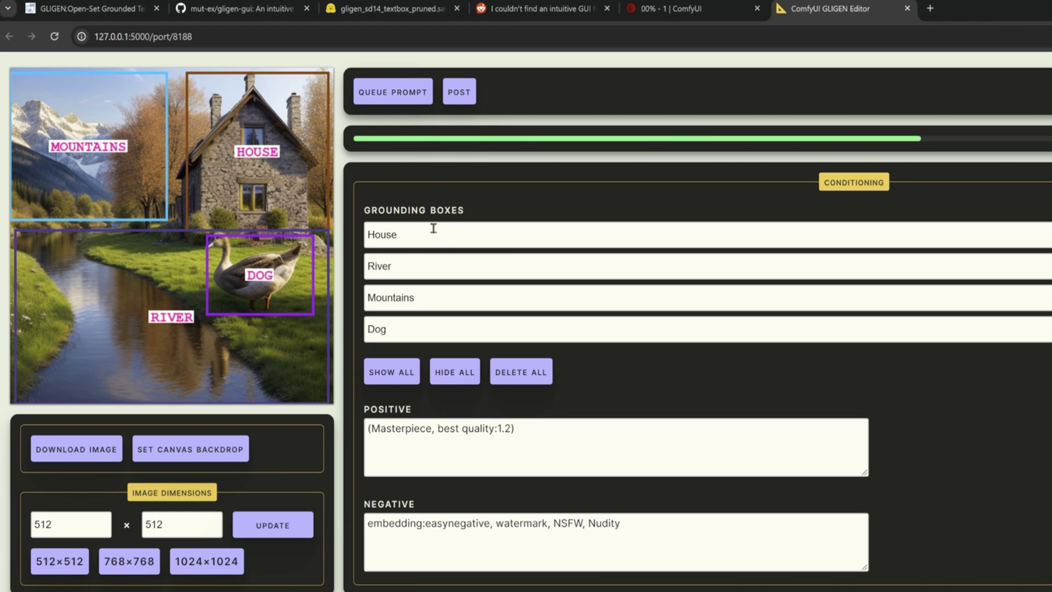
pyautogui.doubleClick(437, 328)
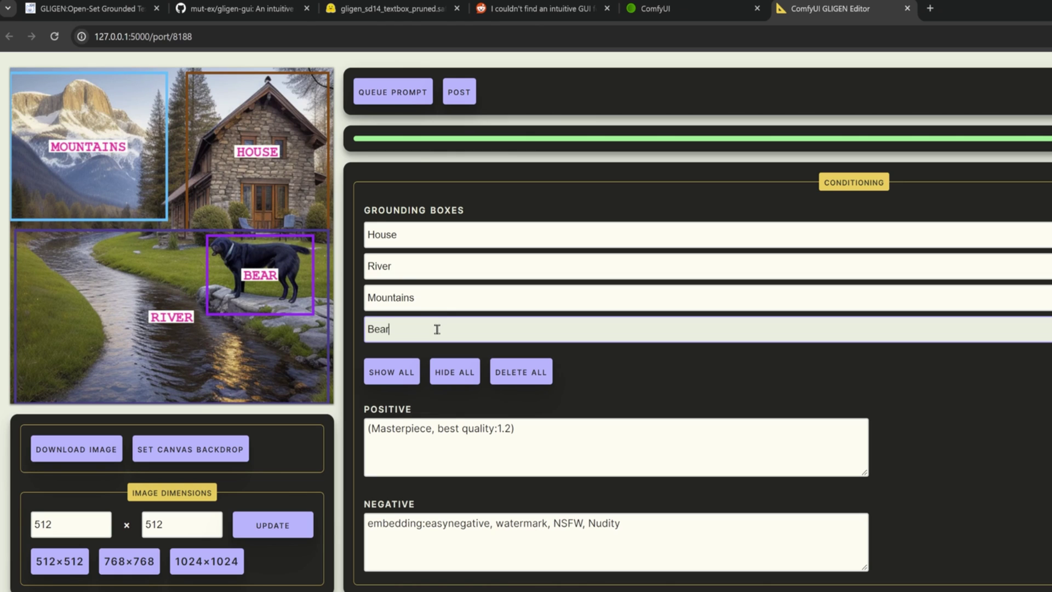
pyautogui.click(410, 105)
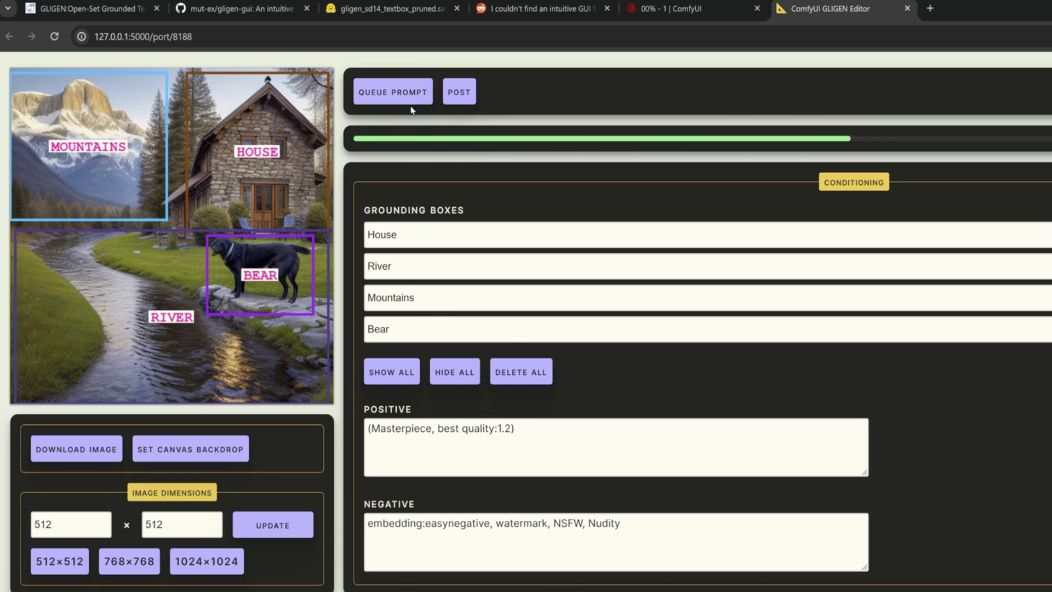